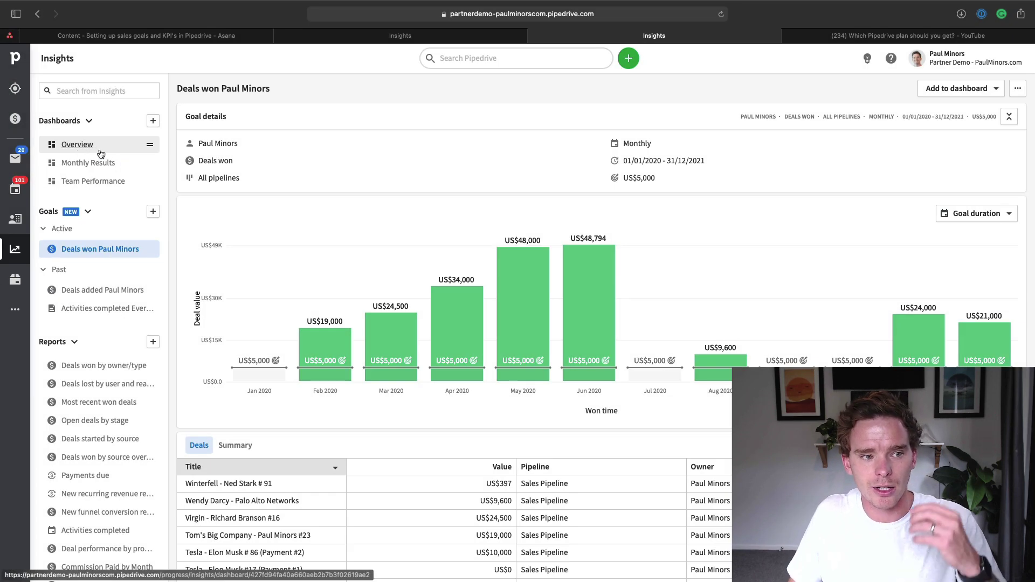
Step: Open the Insights Overview dashboard and show the Deals won goal with its US$5,000 monthly target
left_click(99, 151)
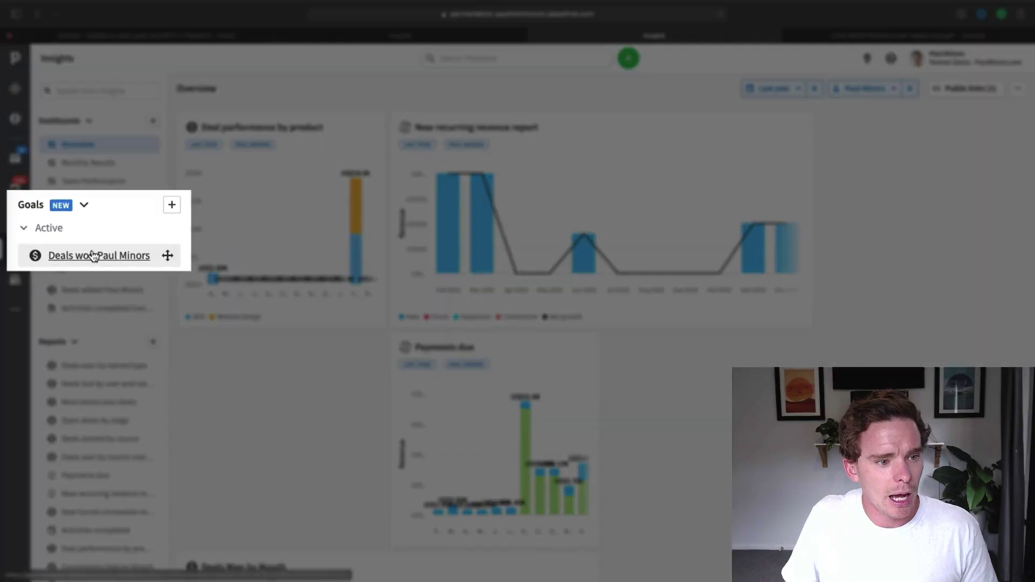
left_click(93, 256)
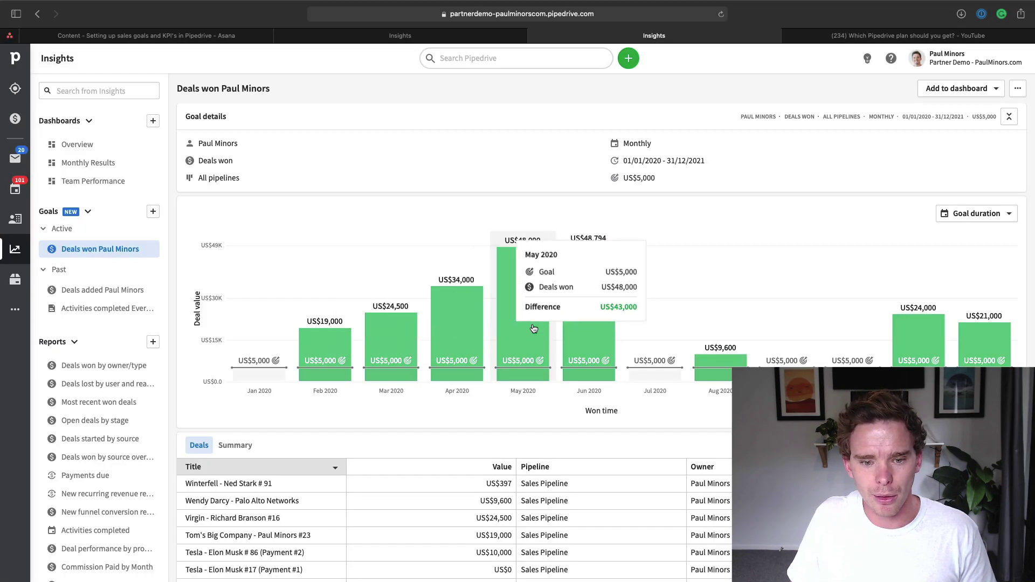
mouse_move(331, 378)
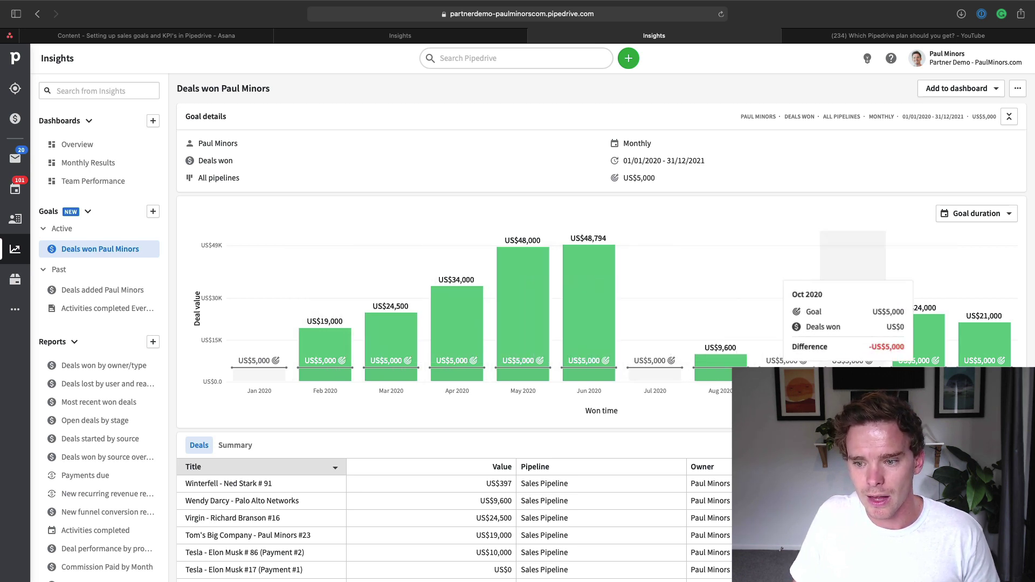
scroll(521, 432, "down", 1)
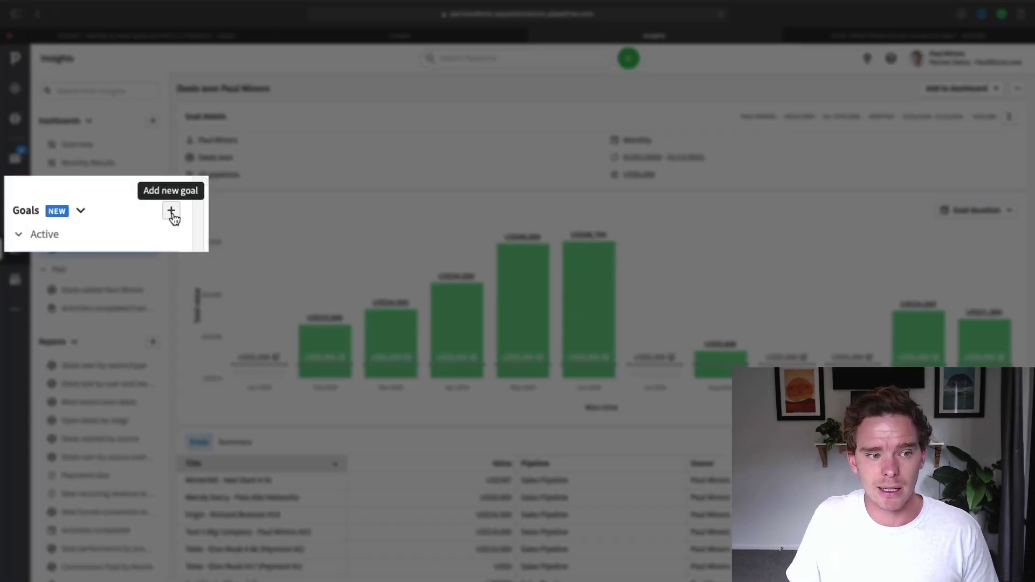
Step: Start a new Deal goal, trying Added before settling on the Progressed goal type
left_click(154, 212)
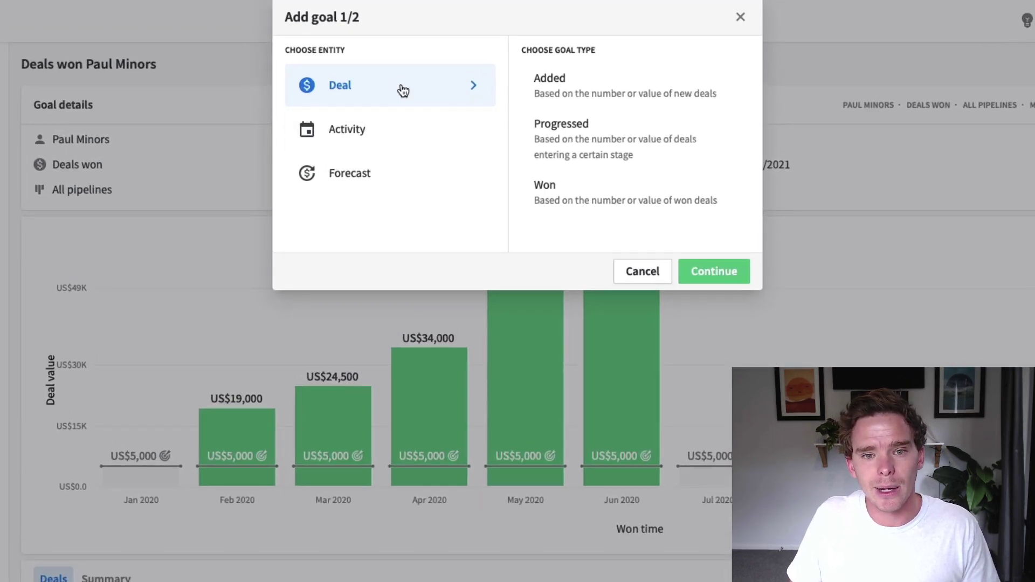
left_click(694, 93)
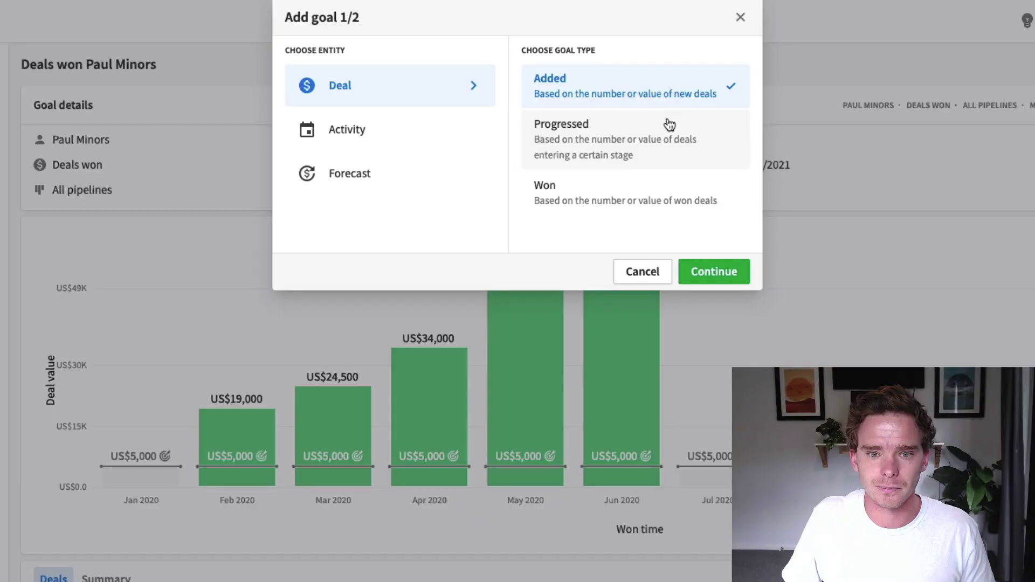
left_click(680, 135)
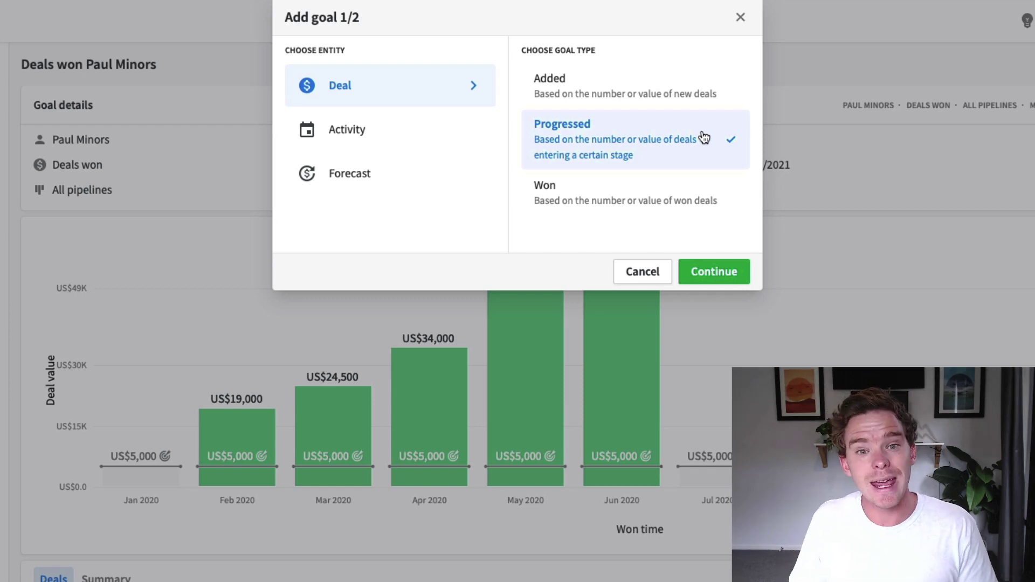
Step: Try tracking the Meeting Arranged stage, then go back and switch the goal type to Won
left_click(729, 274)
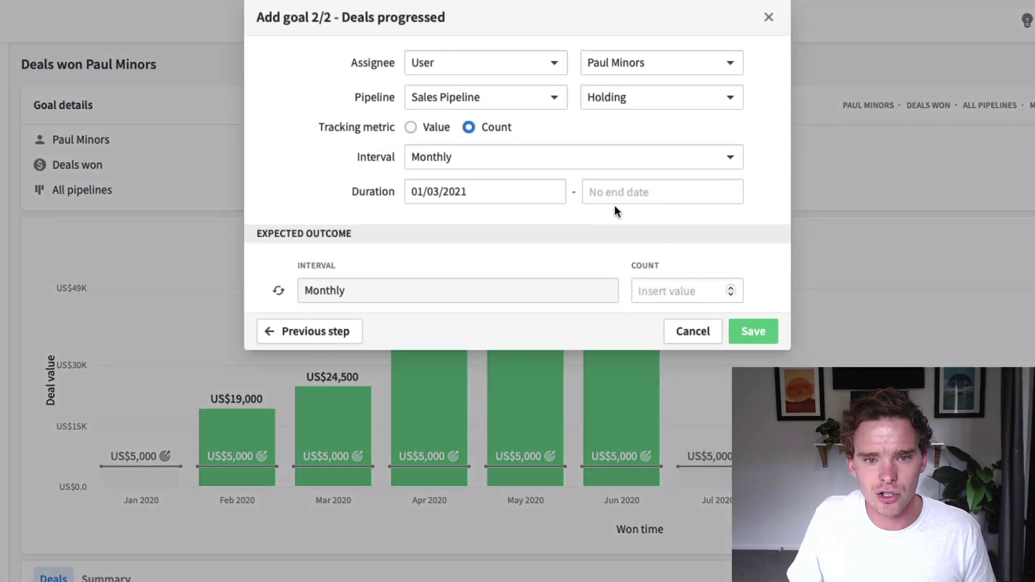
left_click(515, 101)
left_click(634, 97)
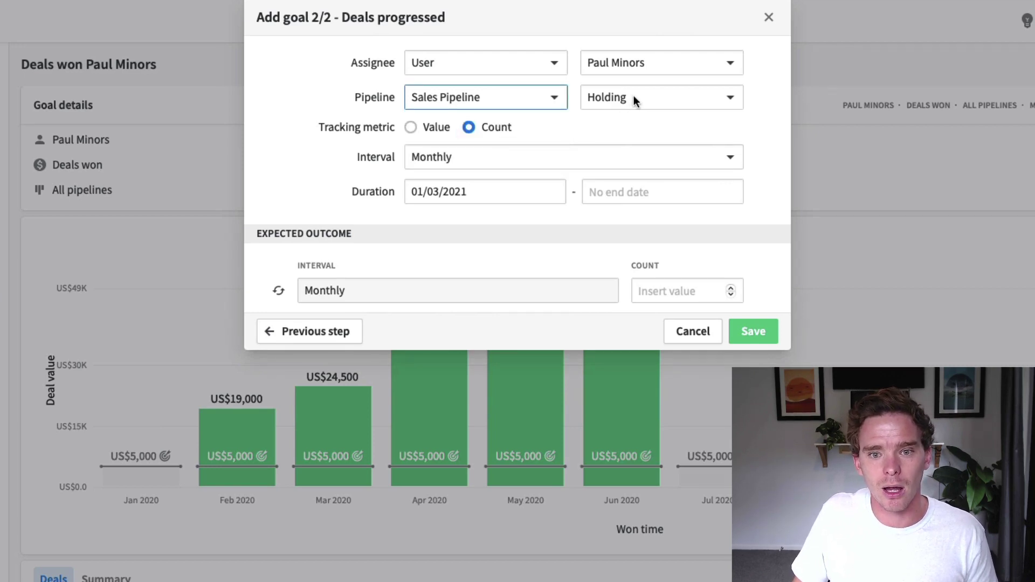
left_click(634, 97)
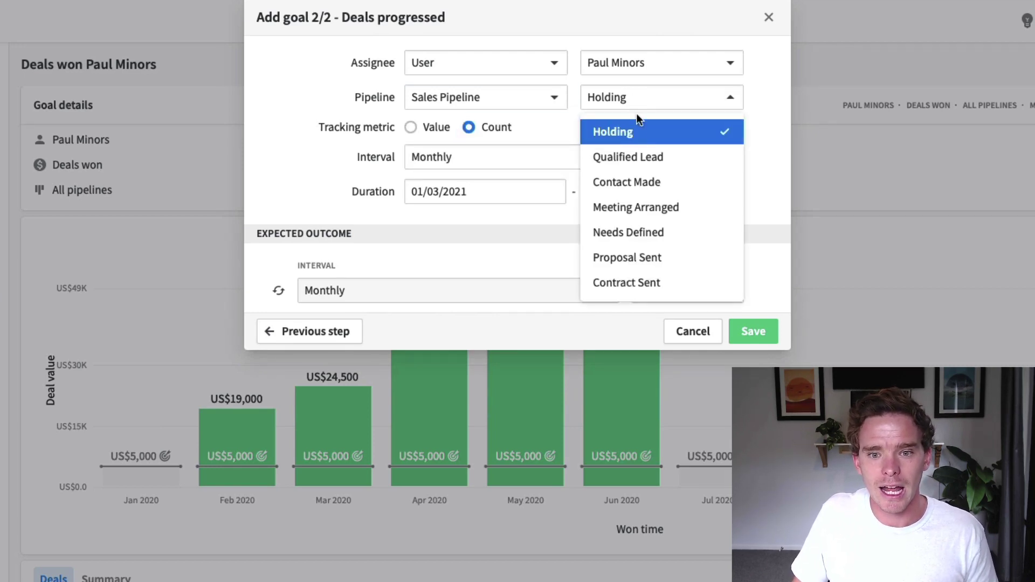
left_click(665, 208)
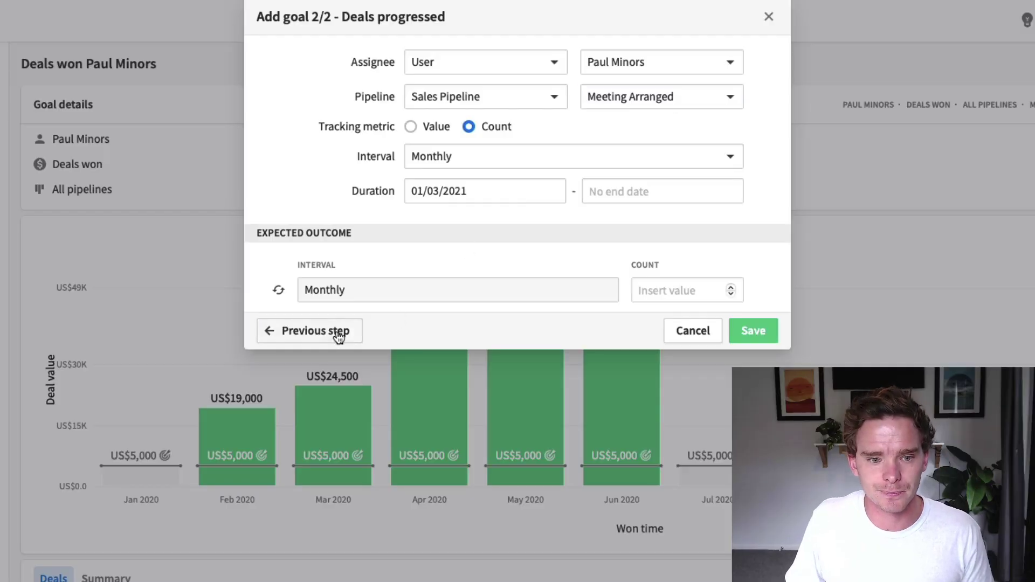
left_click(342, 331)
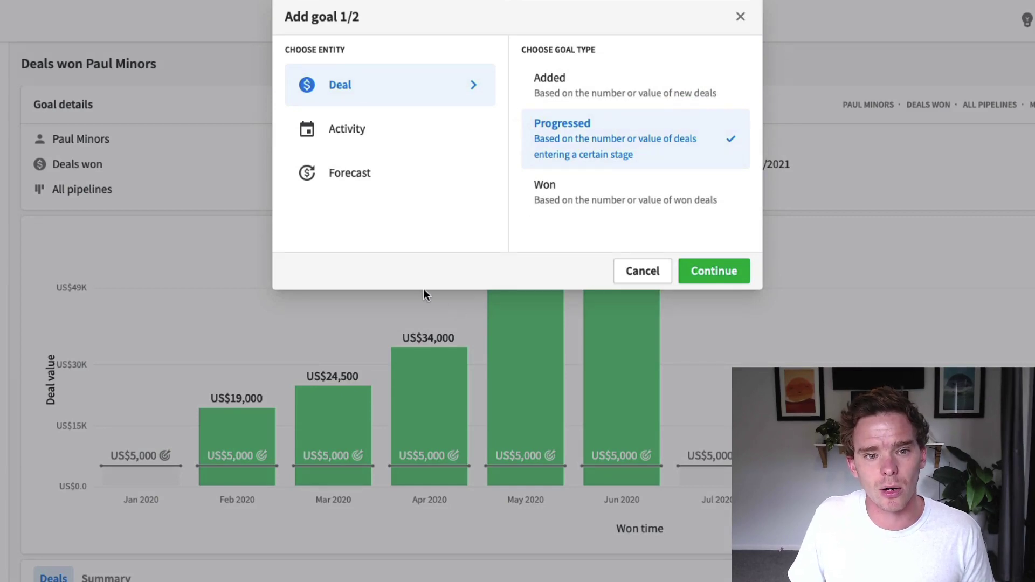
left_click(624, 203)
Step: Try assigning the Deals won goal to the company, then Wellington Team, then Auckland Team
left_click(726, 273)
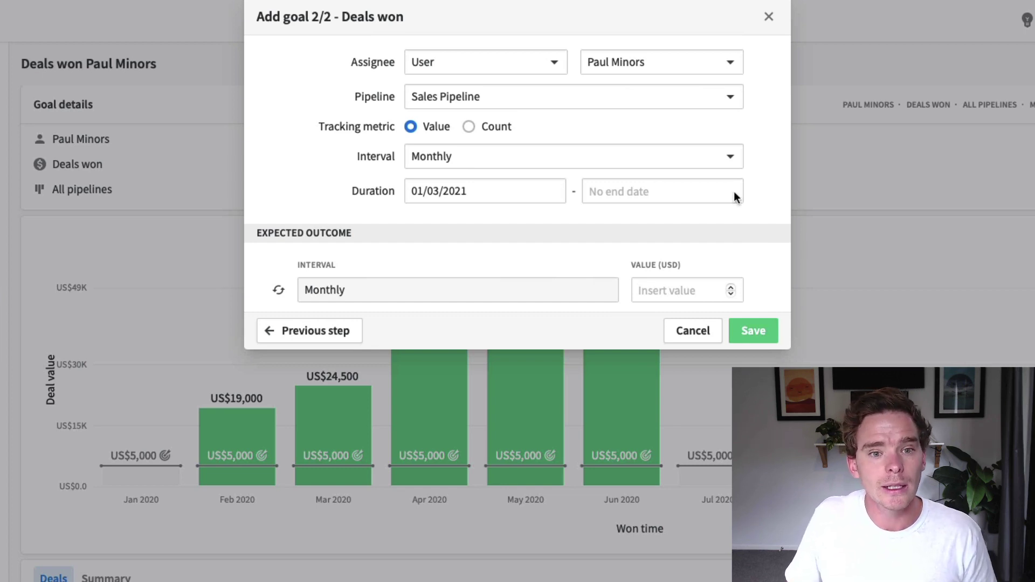
left_click(547, 68)
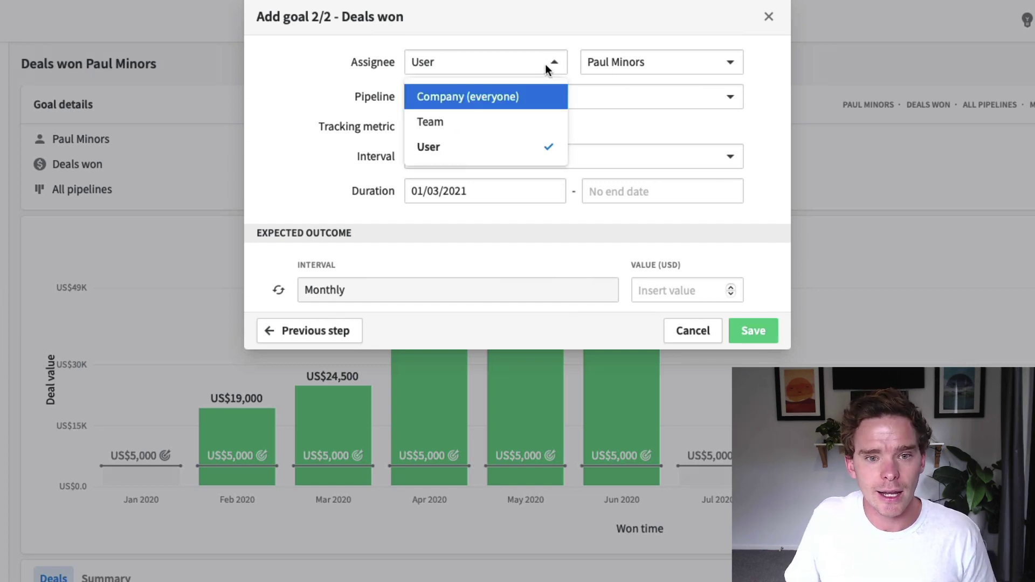
left_click(516, 101)
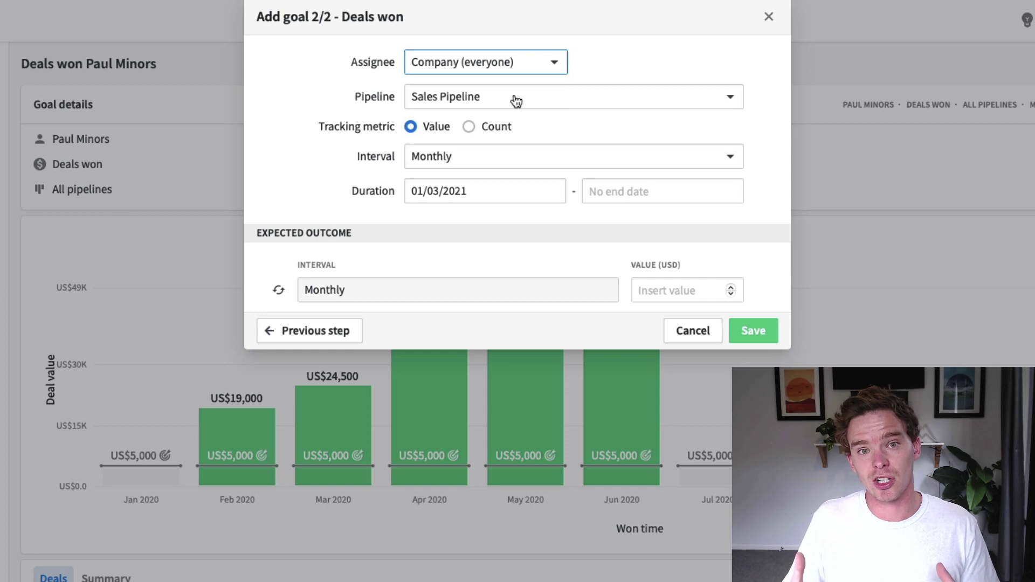
left_click(513, 68)
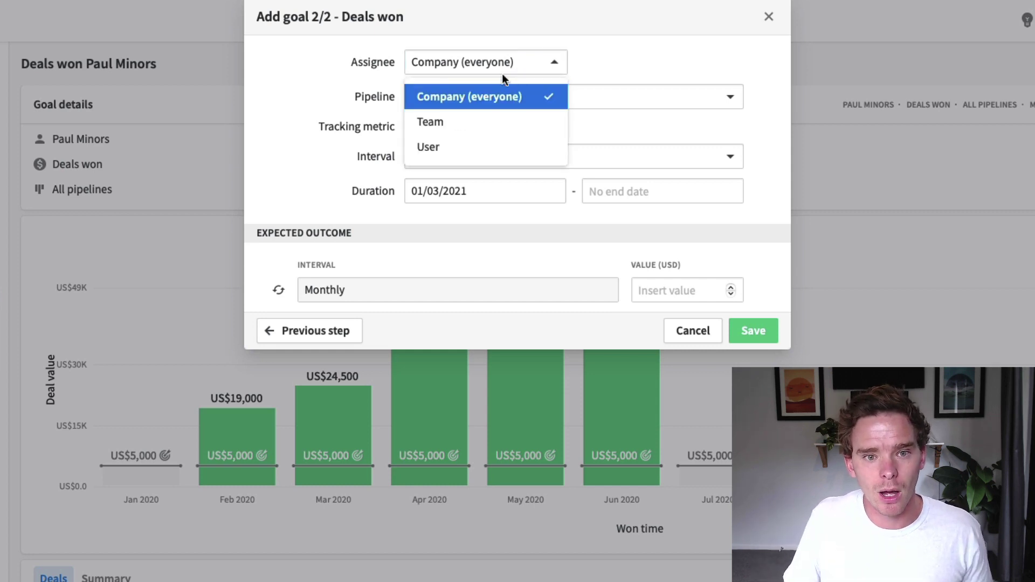
left_click(493, 120)
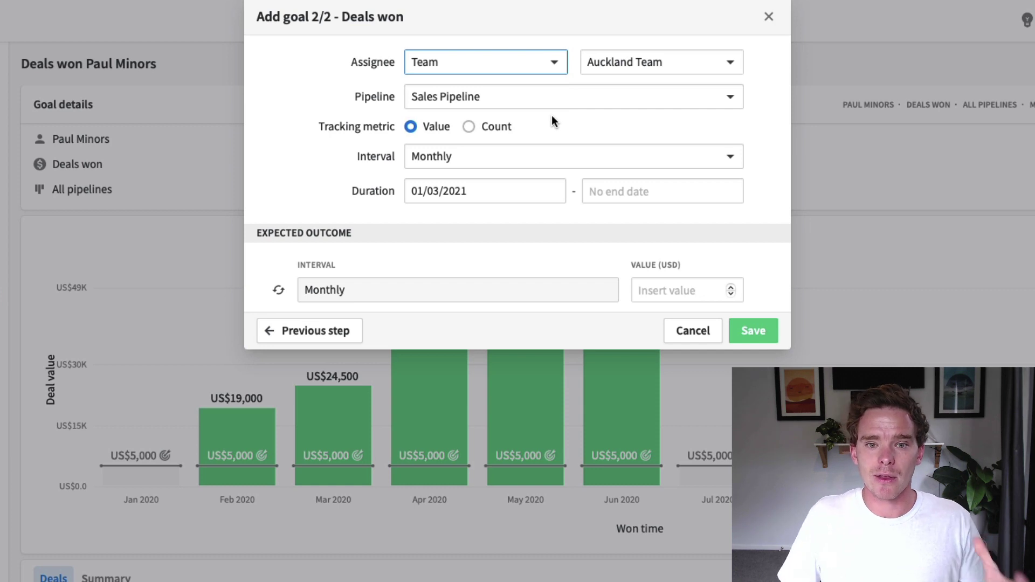
left_click(608, 63)
left_click(668, 164)
left_click(638, 68)
left_click(632, 134)
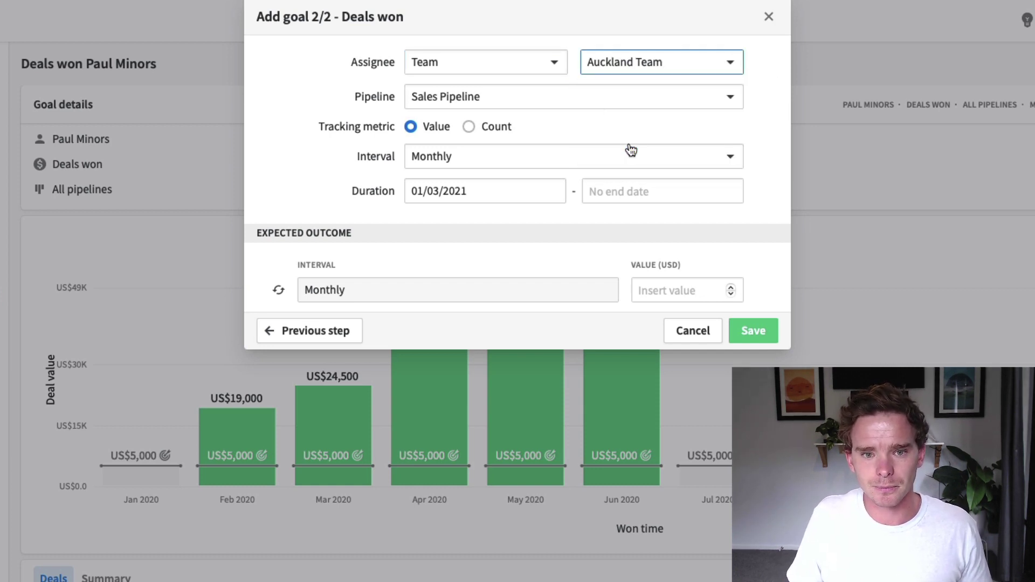
Step: Assign the goal to the current user and keep Sales Pipeline as its pipeline
left_click(521, 62)
left_click(499, 149)
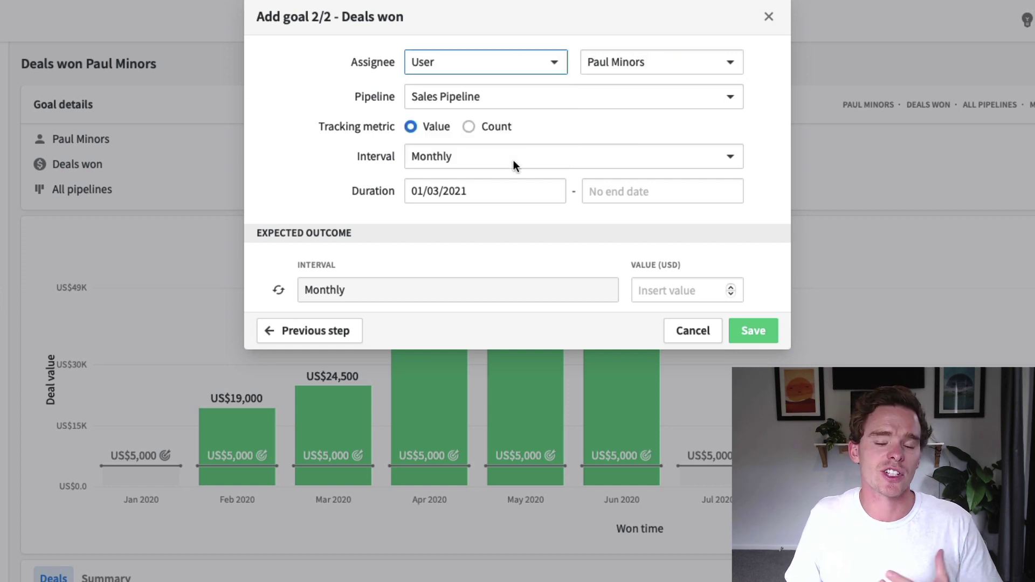
left_click(653, 72)
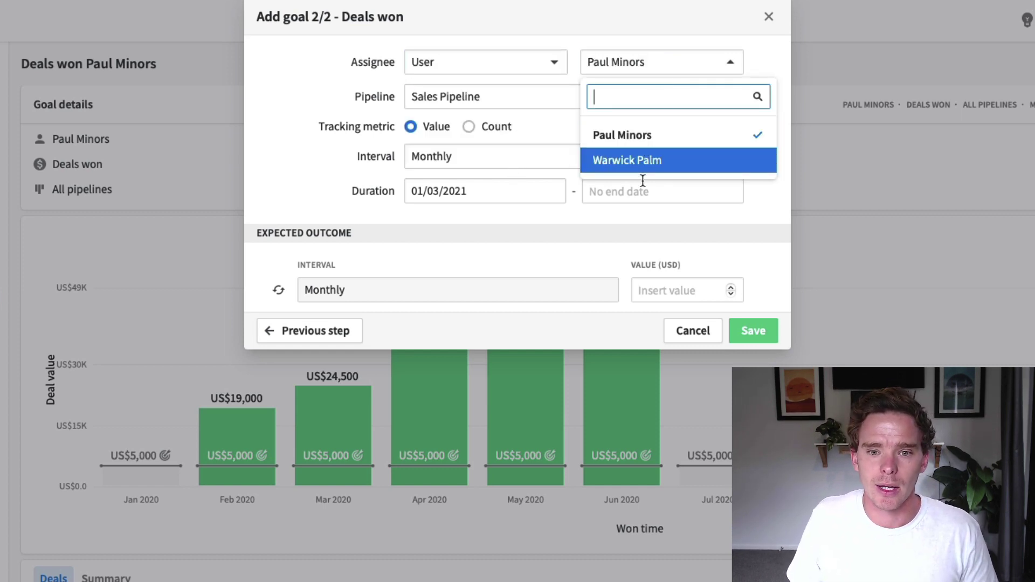
left_click(576, 142)
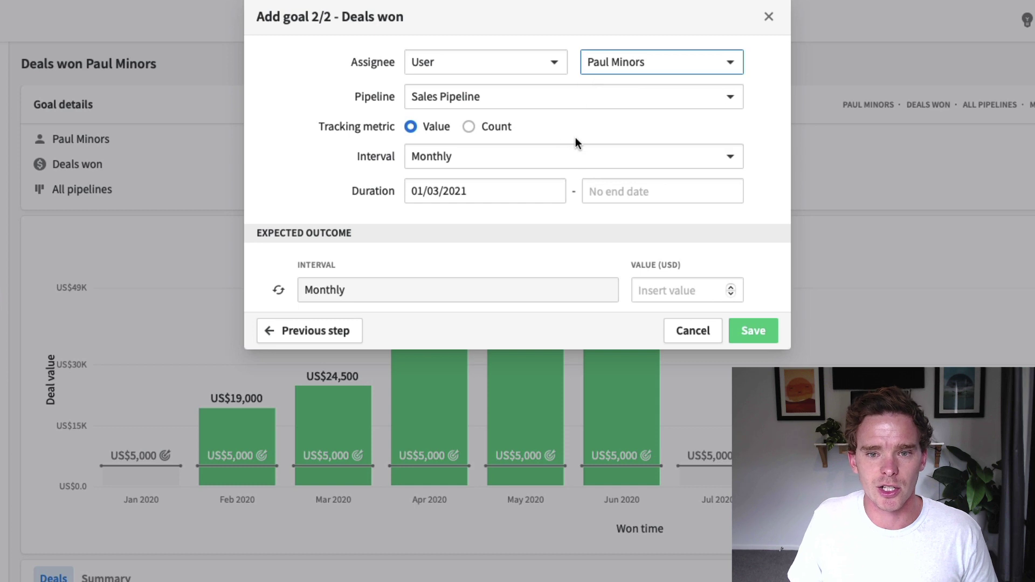
left_click(535, 98)
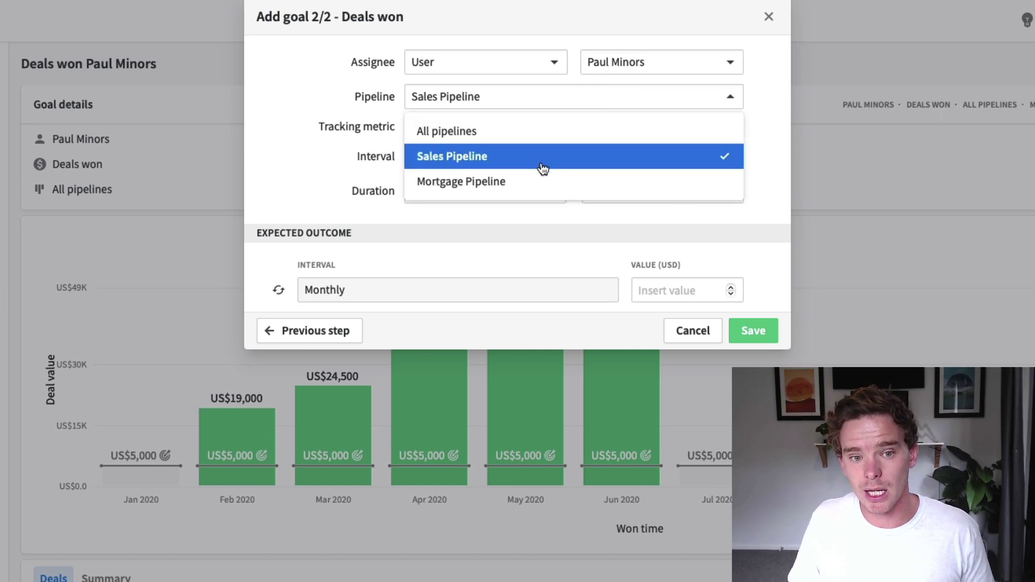
left_click(258, 129)
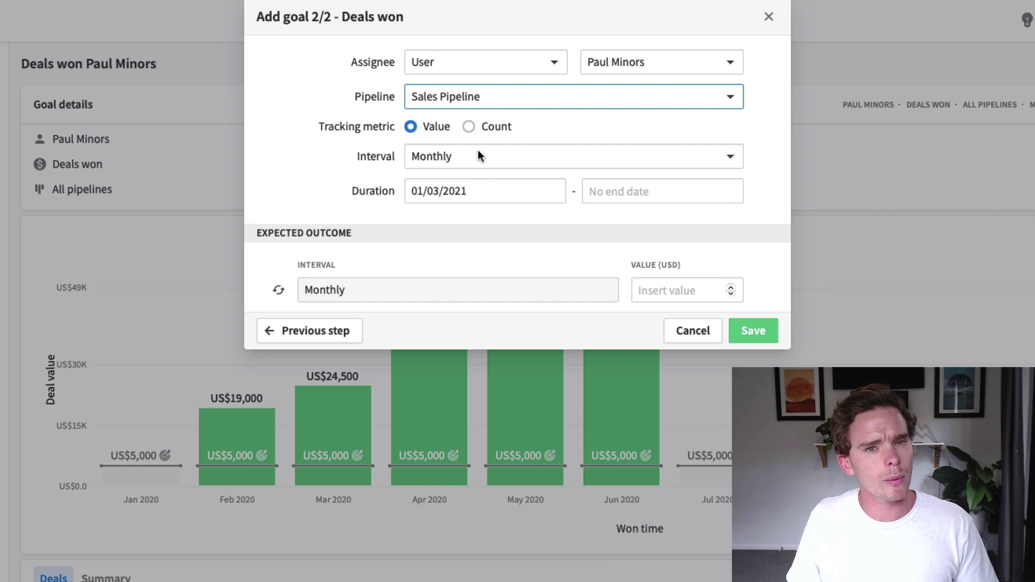
Step: Keep the goal tracking Value, not Count, on a Monthly interval
left_click(469, 127)
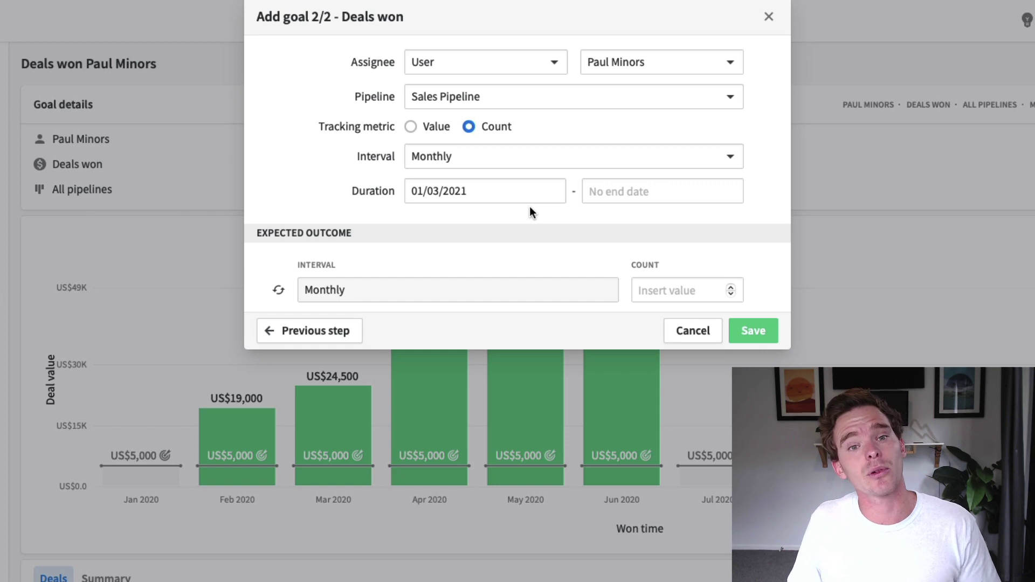
left_click(437, 127)
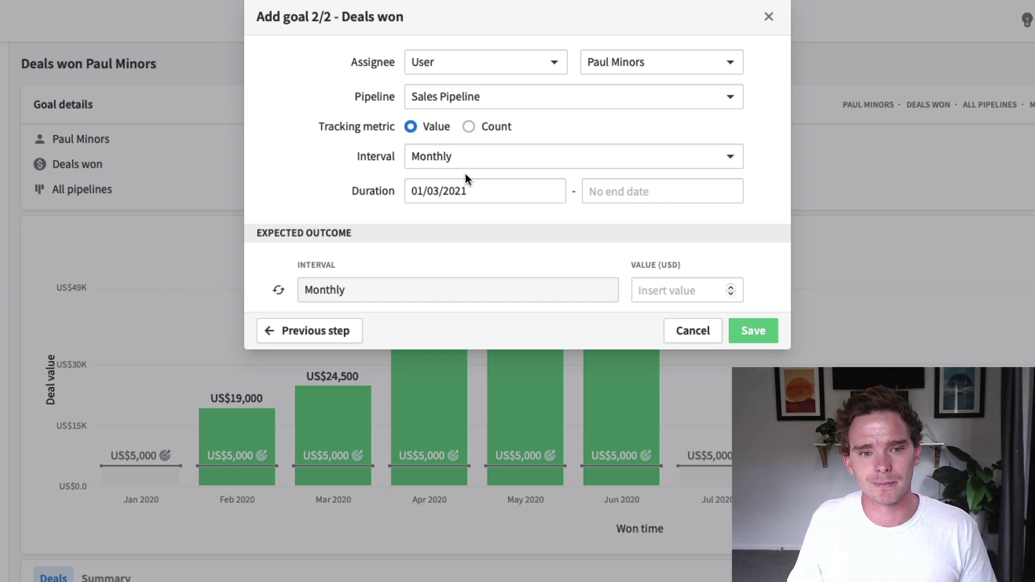
left_click(479, 163)
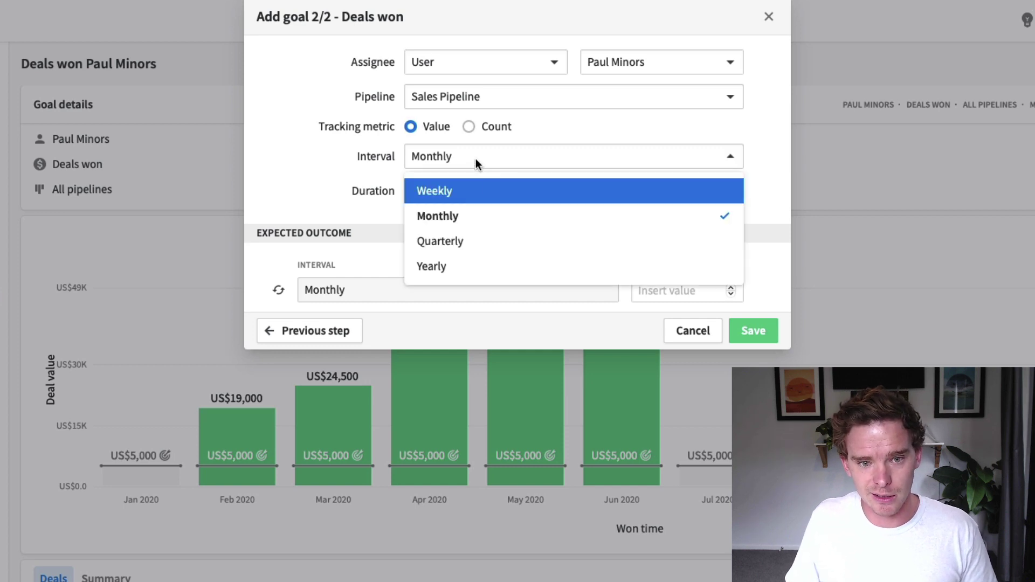
left_click(460, 214)
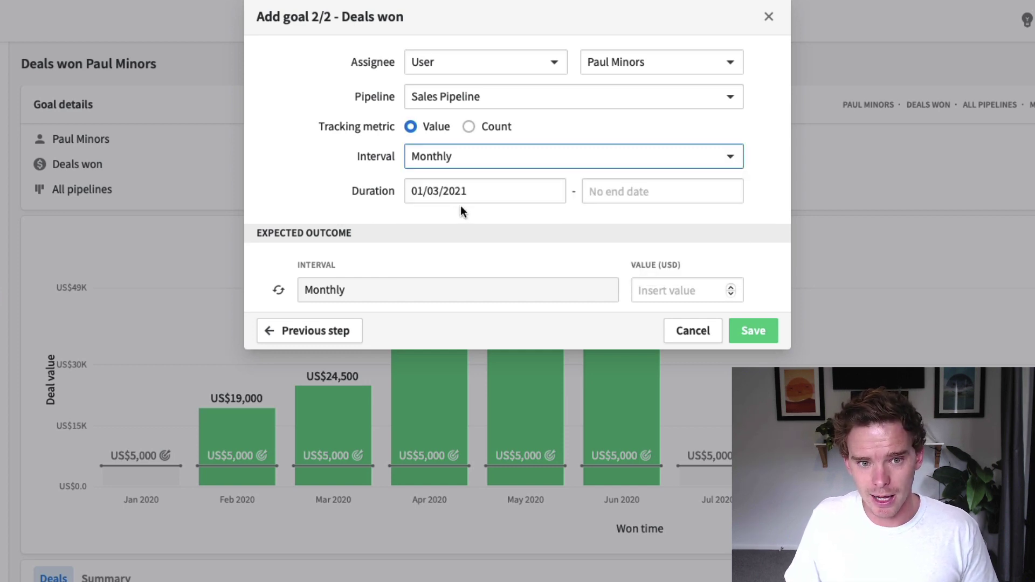
Step: Set the goal duration from 1 January 2021 to 31 December 2021
left_click(467, 201)
left_click(424, 223)
left_click(424, 223)
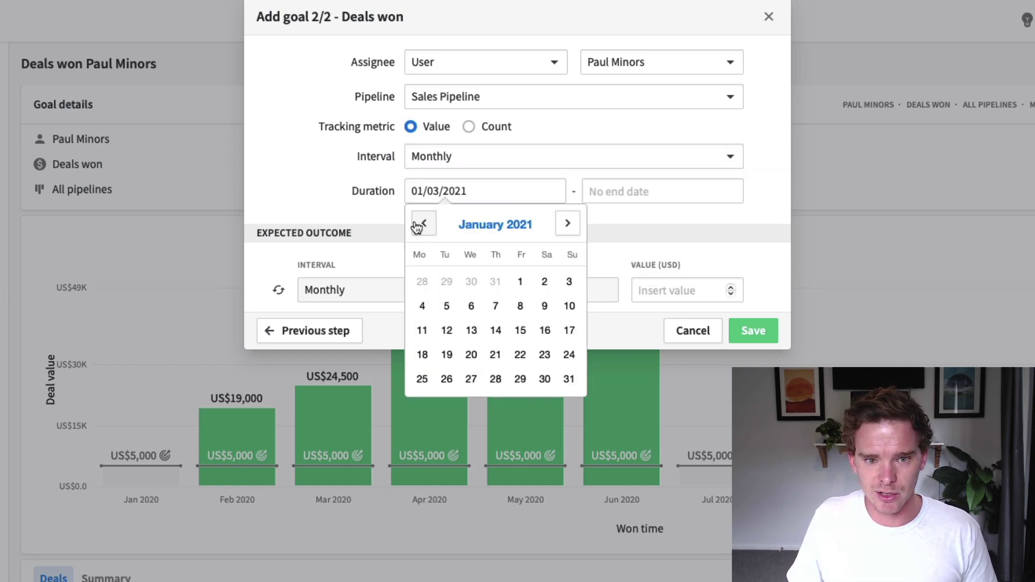
left_click(520, 282)
left_click(647, 195)
left_click(751, 222)
left_click(751, 222)
left_click(751, 222)
left_click(751, 222)
left_click(753, 222)
left_click(753, 222)
left_click(746, 223)
left_click(746, 222)
left_click(746, 223)
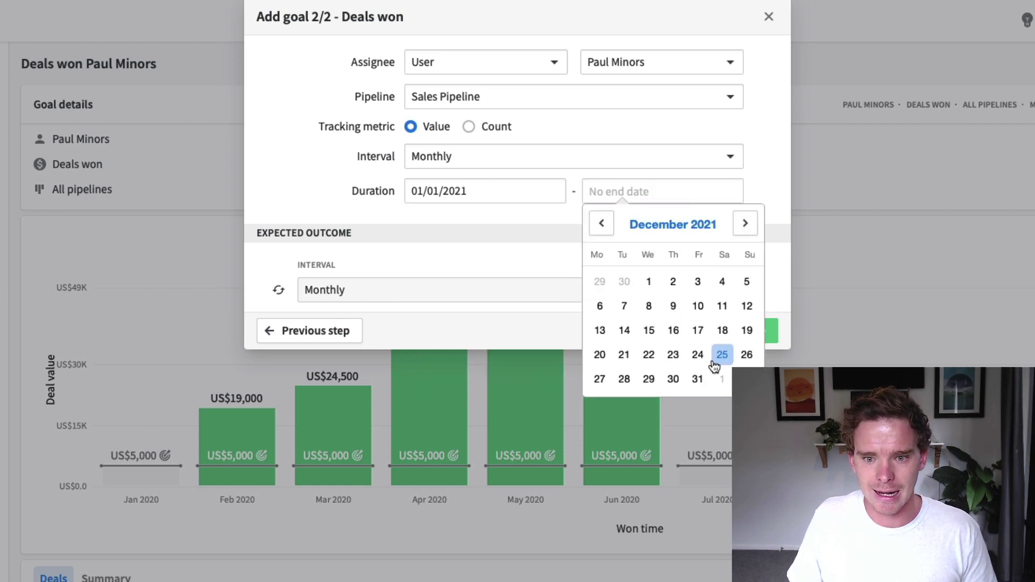
left_click(698, 379)
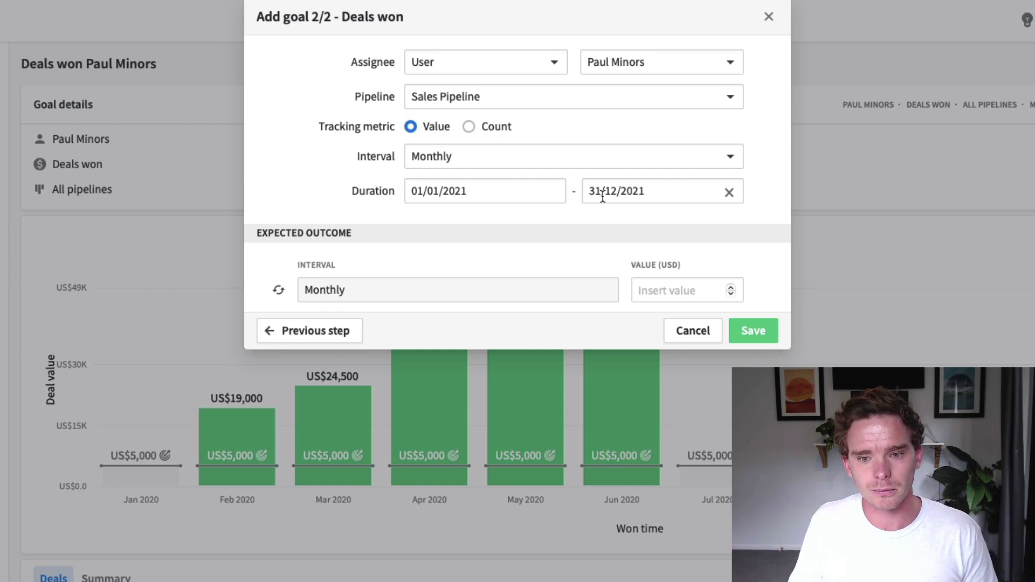
left_click(663, 291)
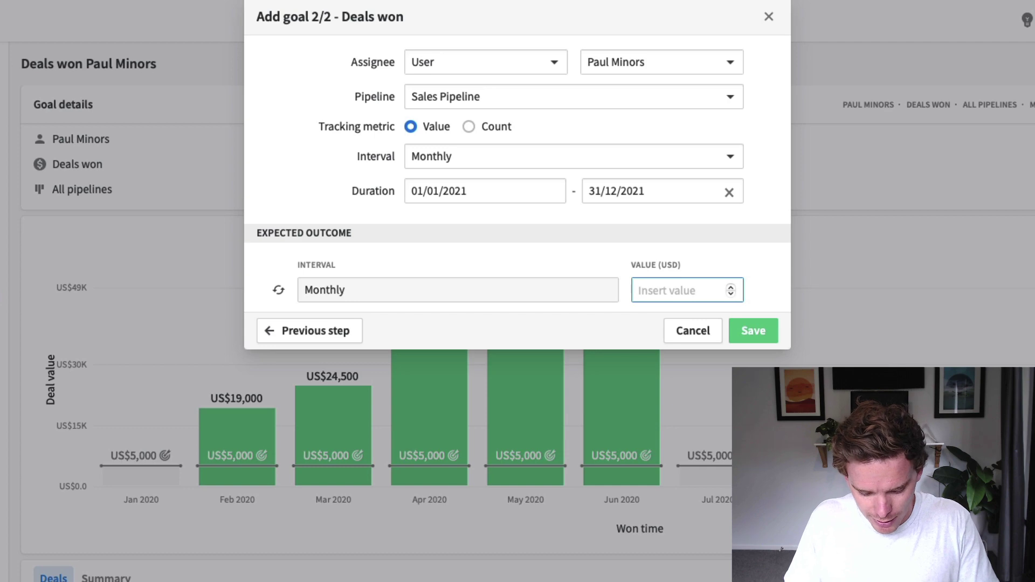
Step: Enter a US$10,000 monthly target value and save the Deals won goal
type("10000")
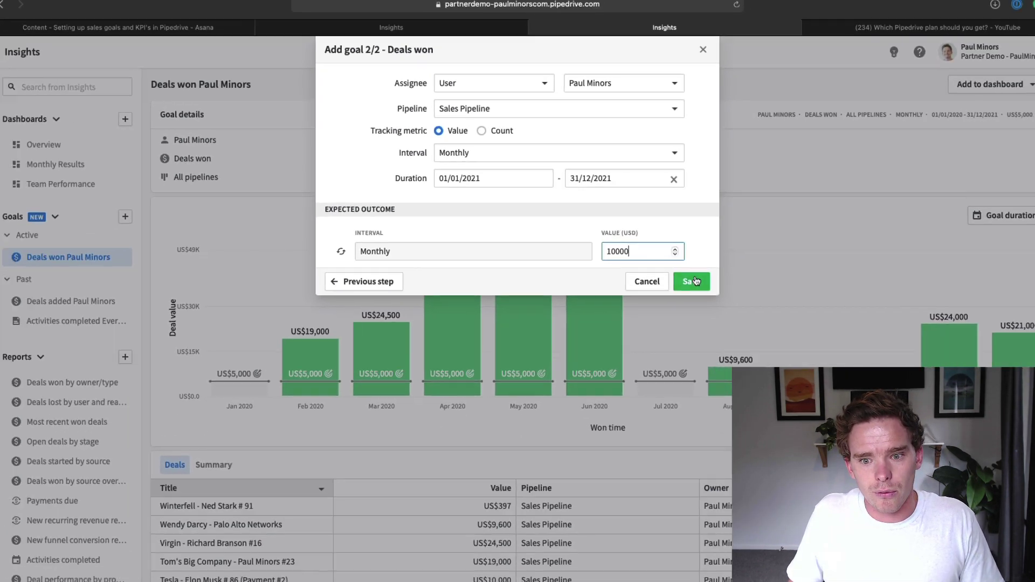
left_click(839, 351)
left_click(680, 271)
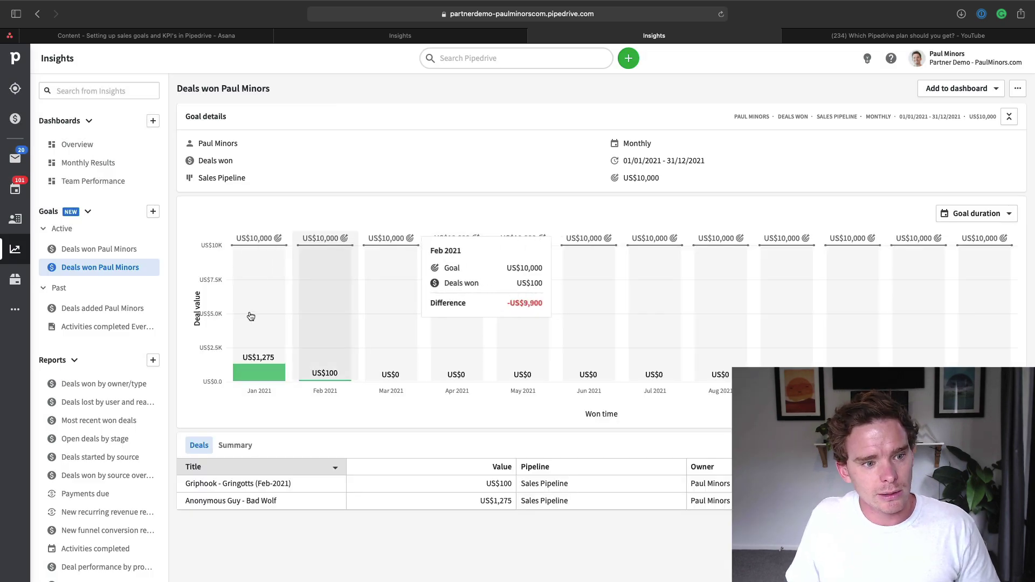
Step: Compare the earlier and new Deals won goals, then begin adding another goal
left_click(99, 249)
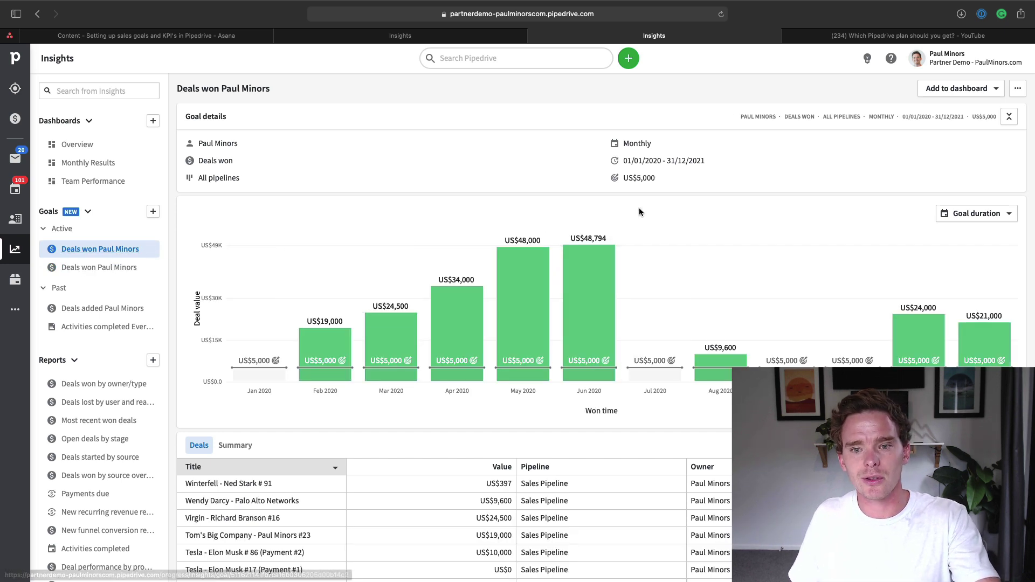
left_click(101, 267)
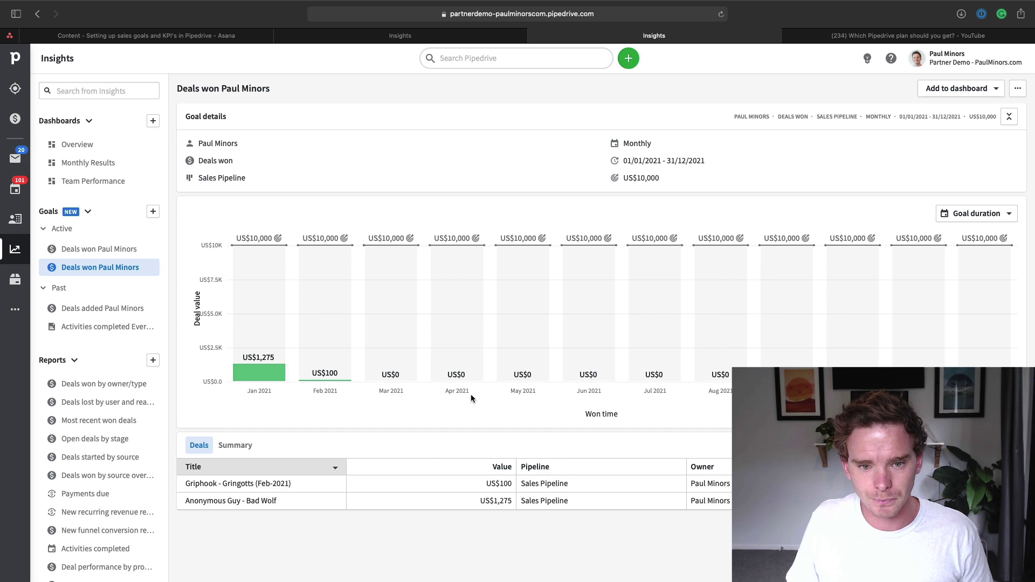
left_click(153, 211)
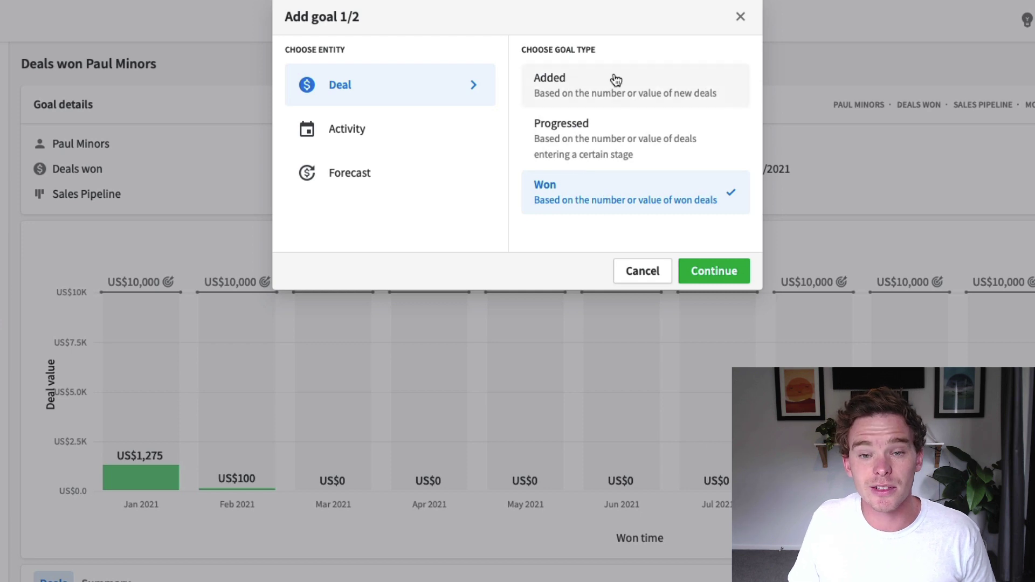
Step: Draft an Activities completed goal of 10 Meetings per month, then cancel it unsaved
left_click(482, 126)
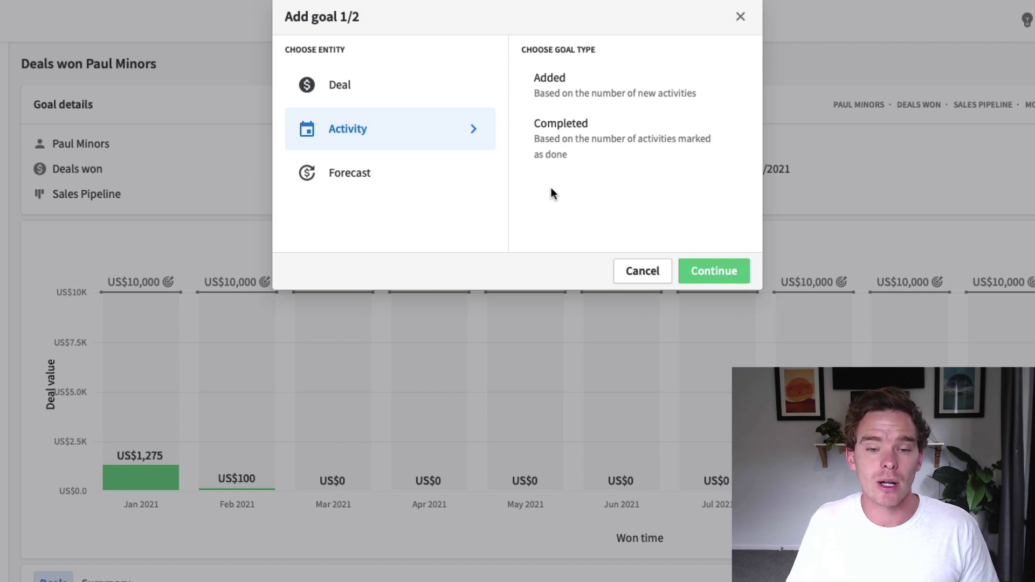
left_click(567, 156)
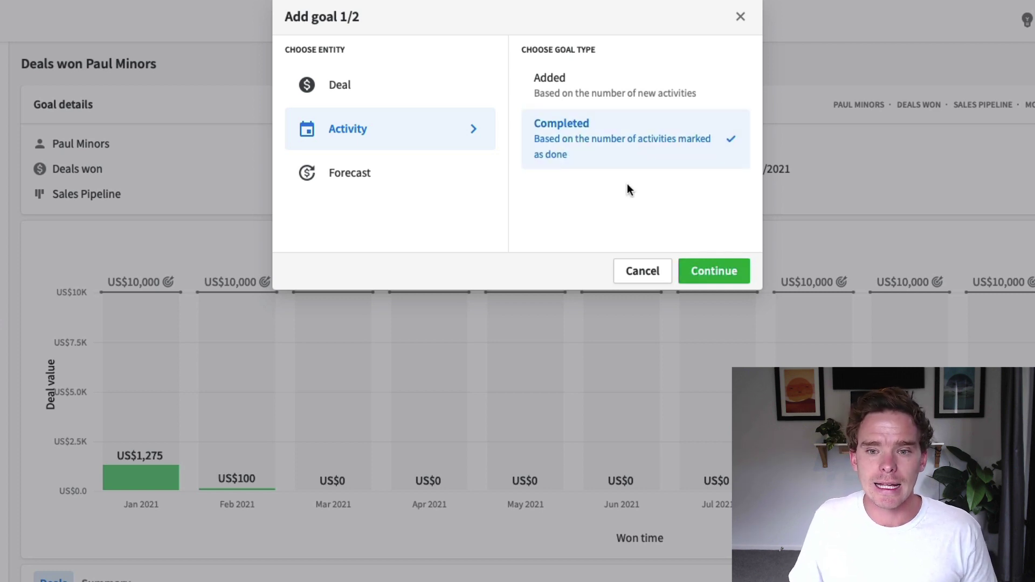
left_click(708, 274)
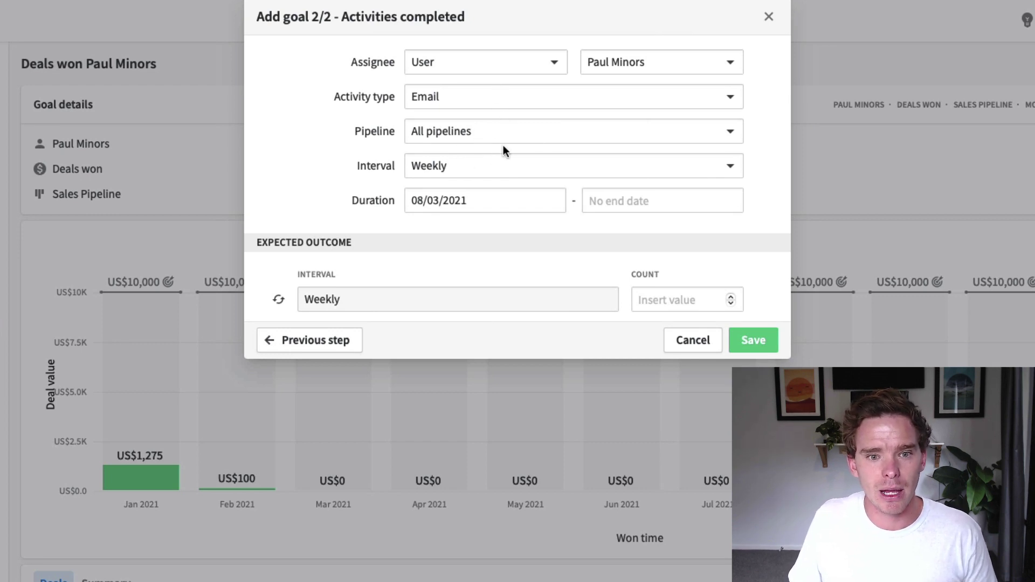
left_click(468, 105)
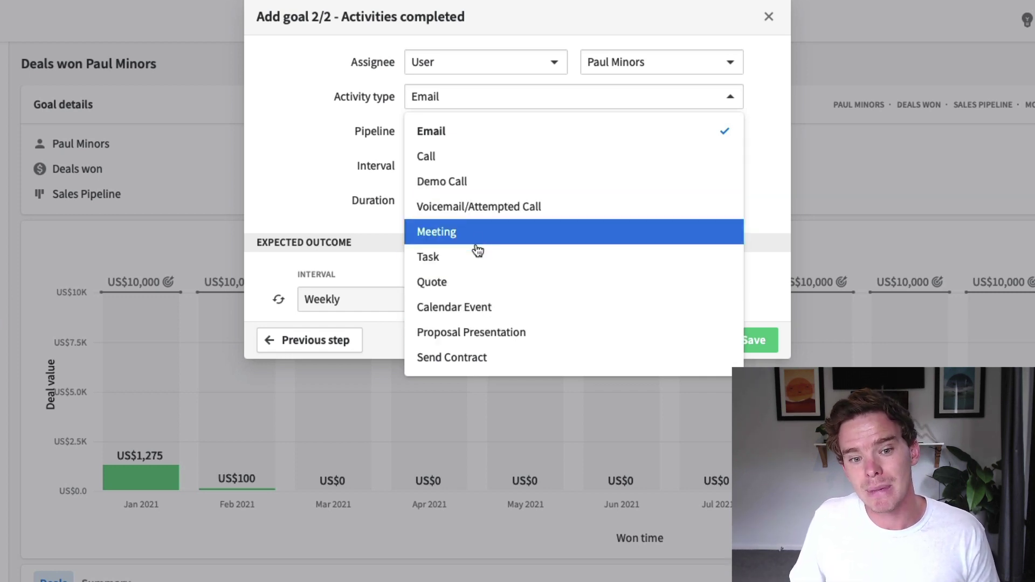
left_click(487, 232)
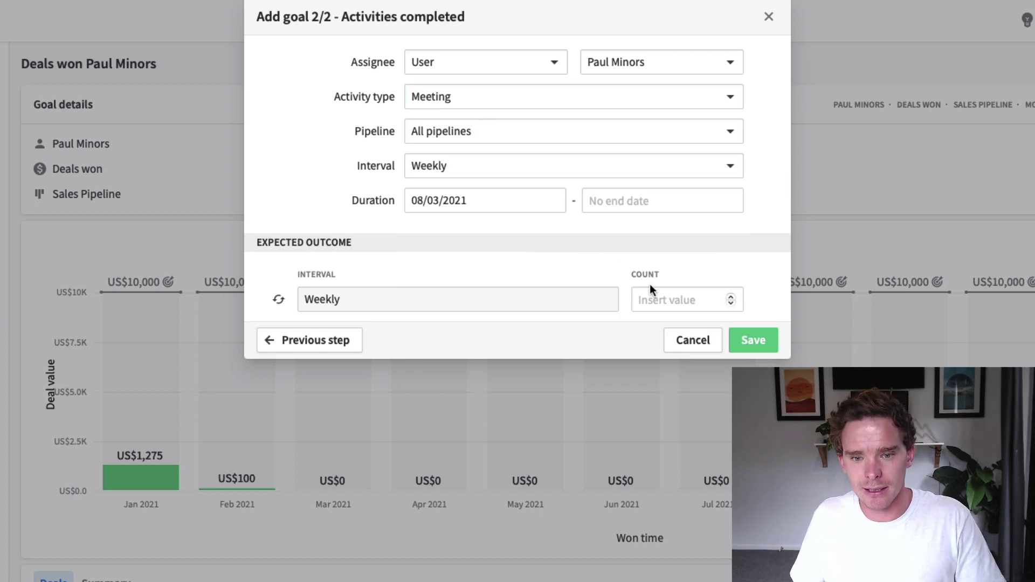
left_click(650, 300)
type("10")
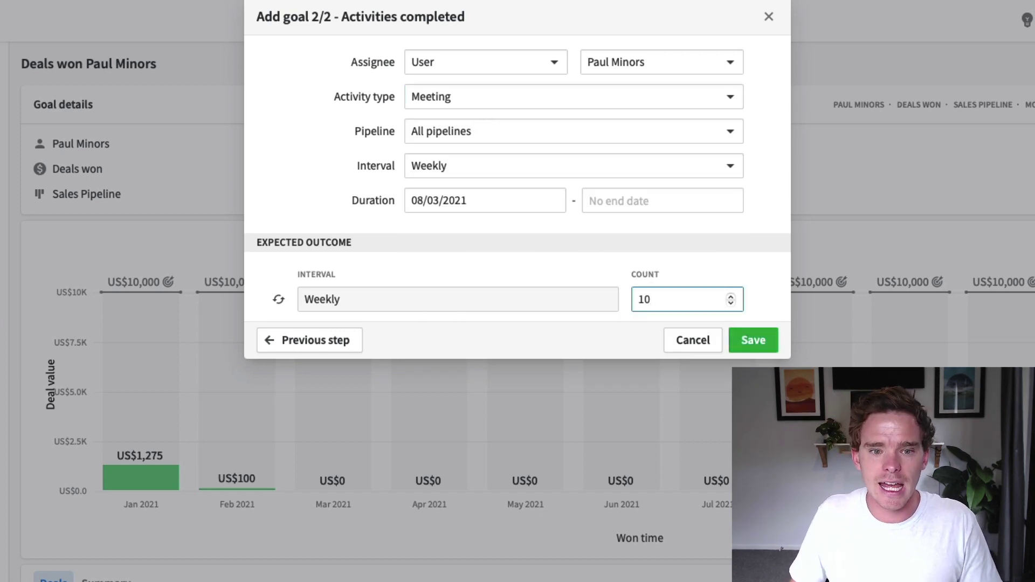
left_click(530, 164)
left_click(480, 226)
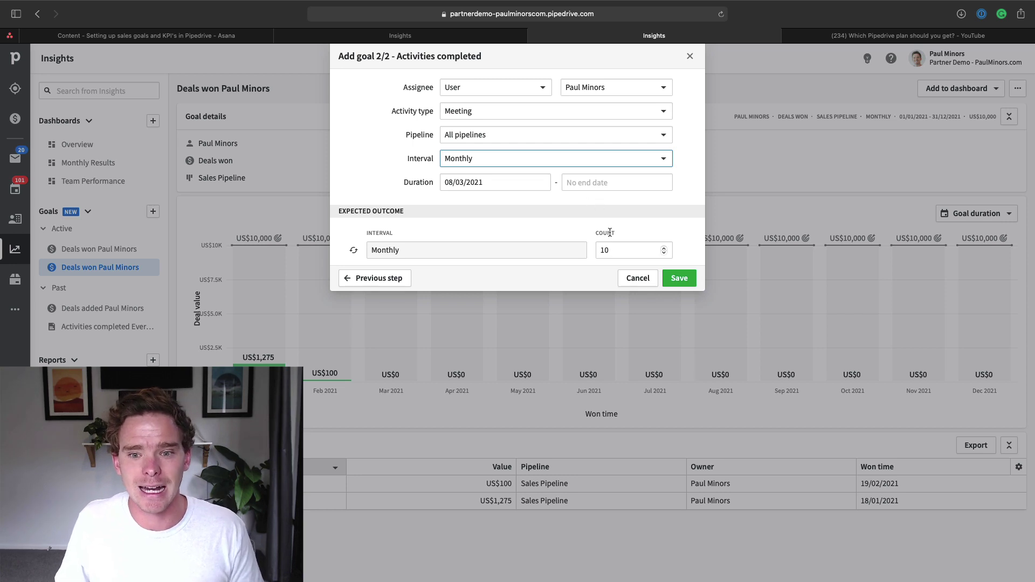
left_click(626, 278)
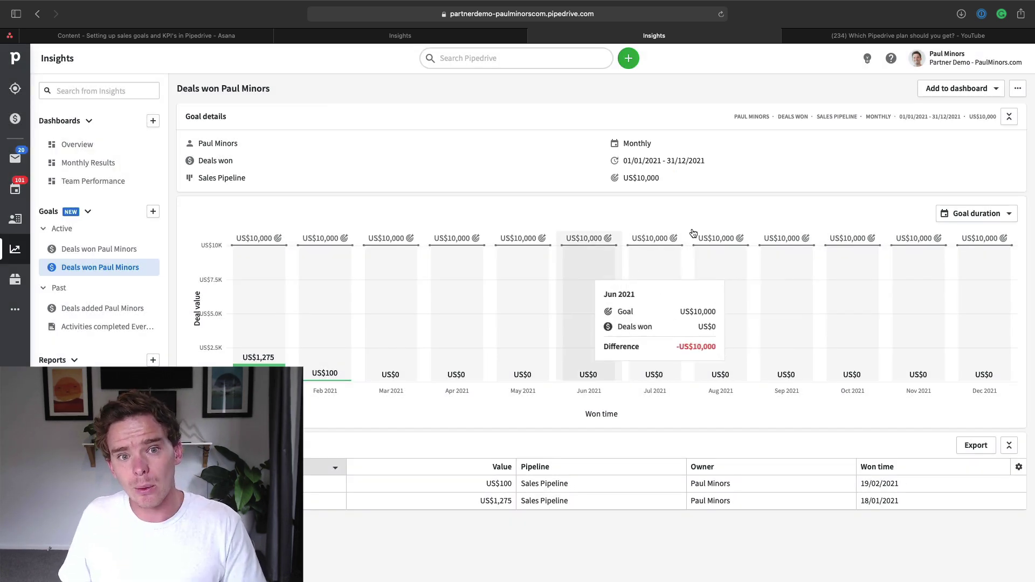
Step: Add a 'Booked discovery meeting' activity type with a people icon in Company settings > Activities
left_click(976, 64)
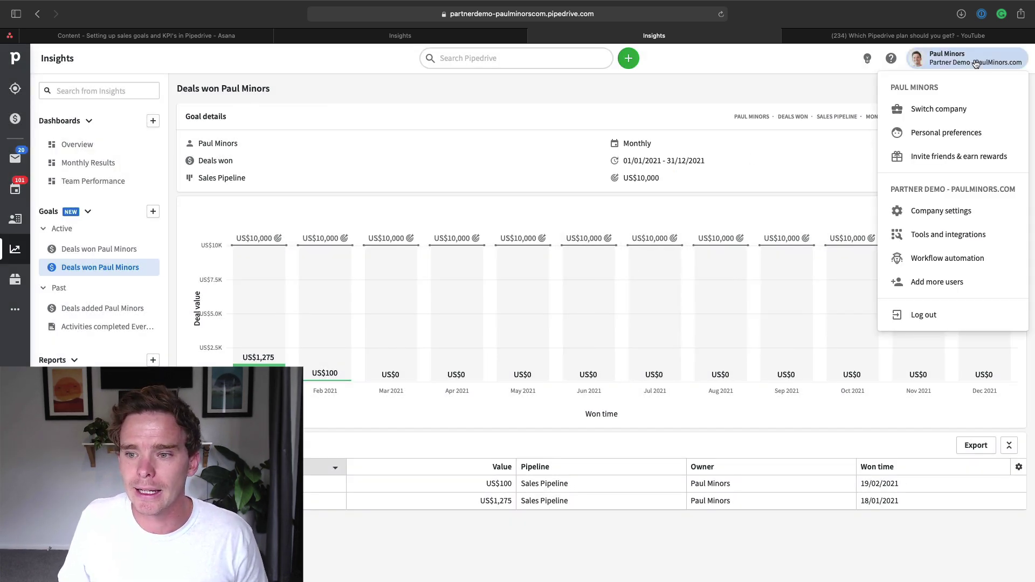
left_click(923, 211)
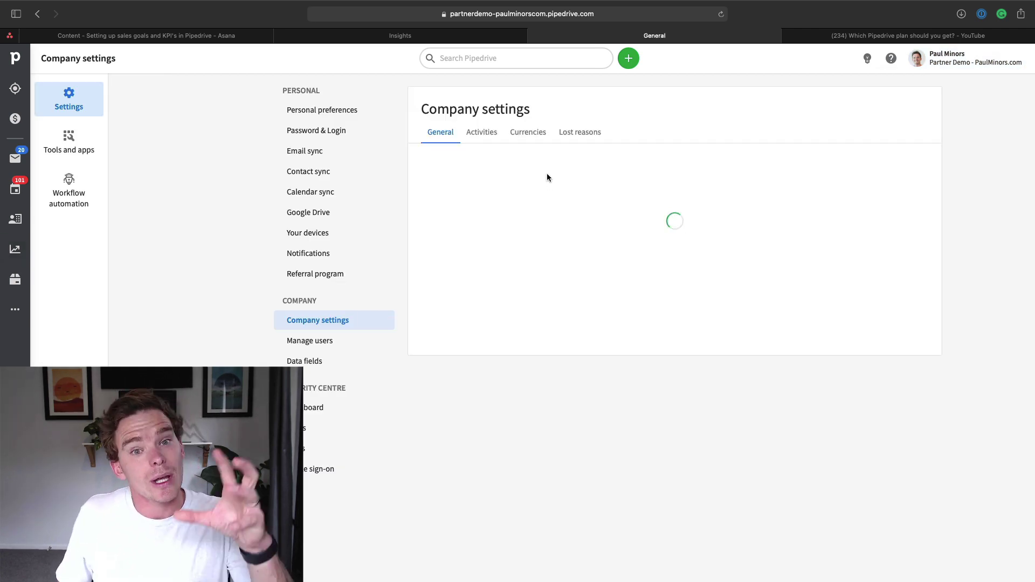
left_click(481, 132)
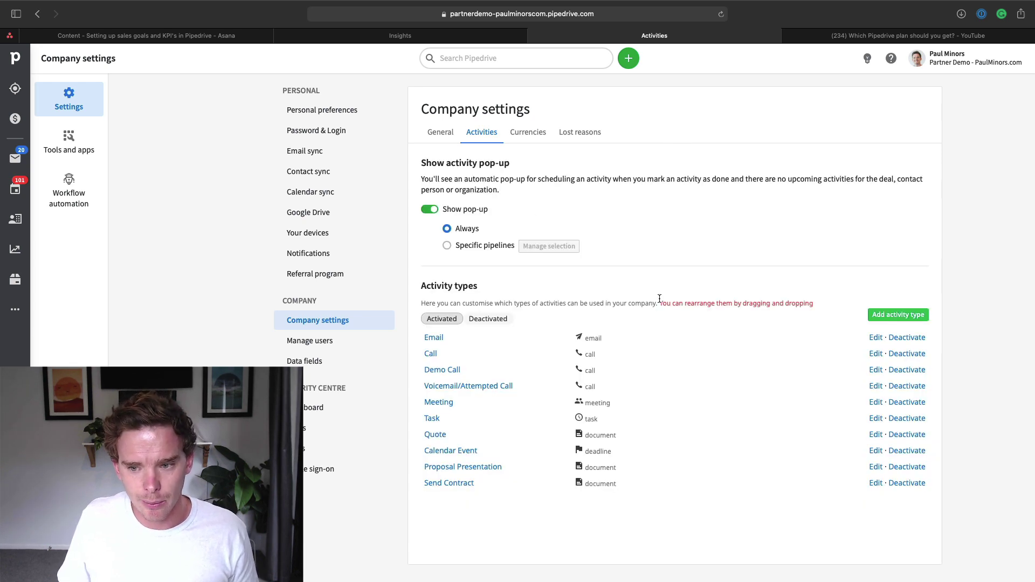
left_click(905, 315)
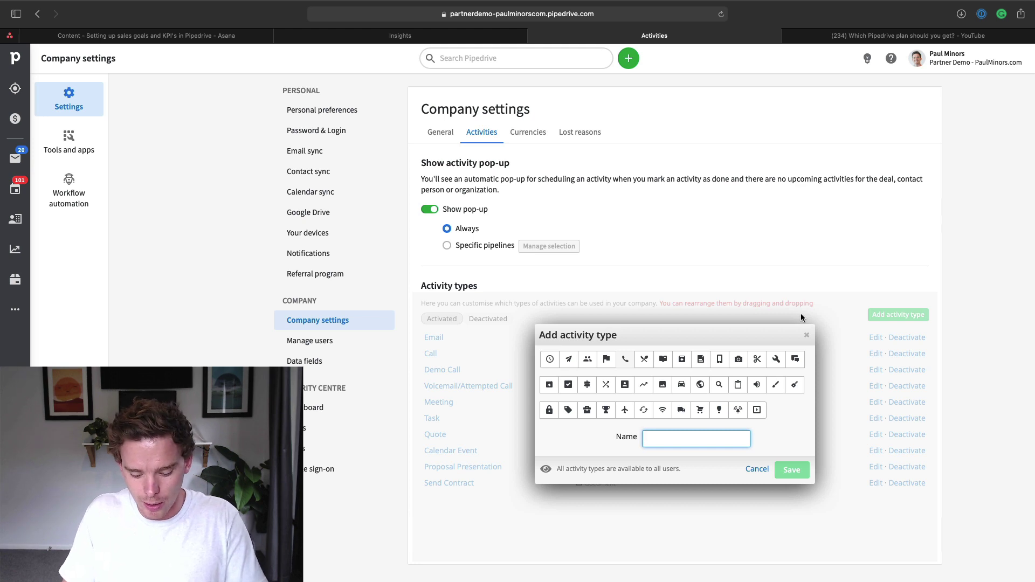
type("Booked discovery meeting")
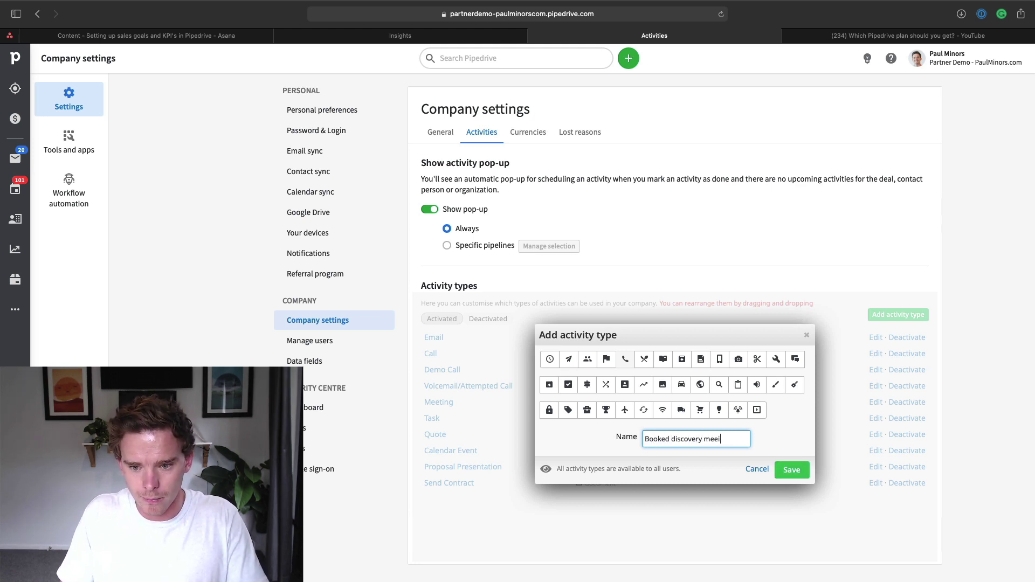
left_click(587, 359)
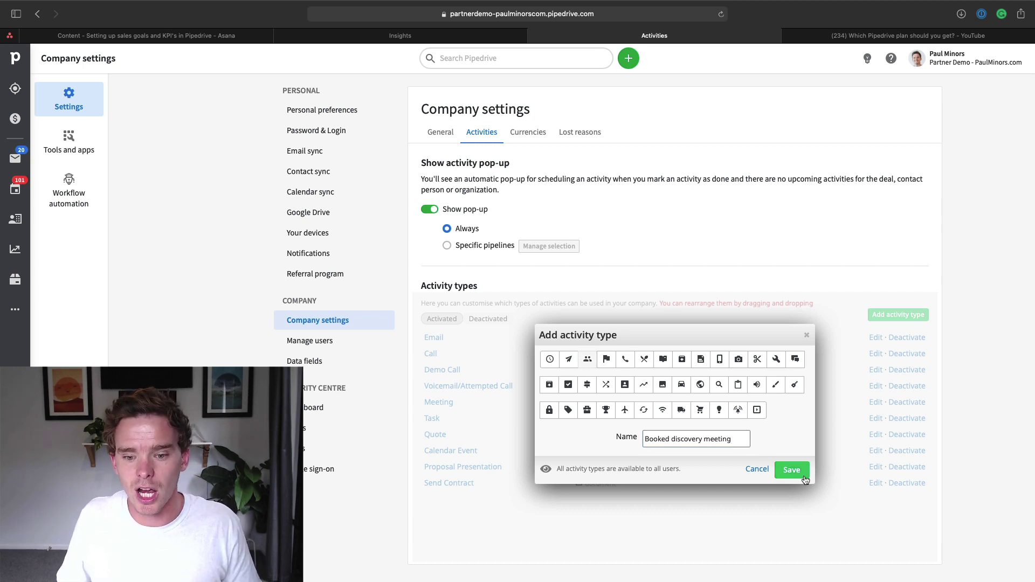
left_click(801, 480)
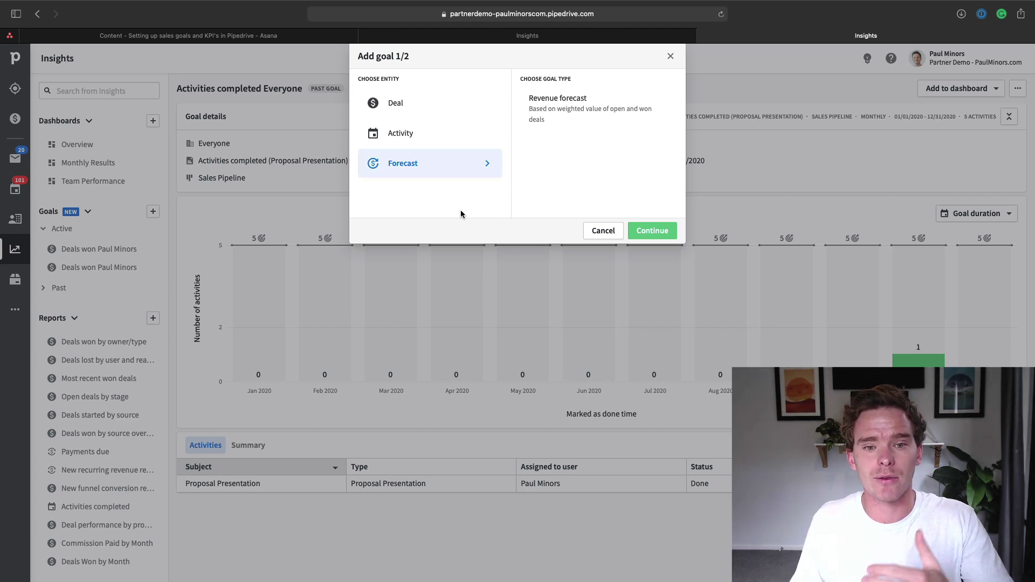
Step: Create a Revenue forecast goal with a US$5,000 monthly value and save it
left_click(599, 116)
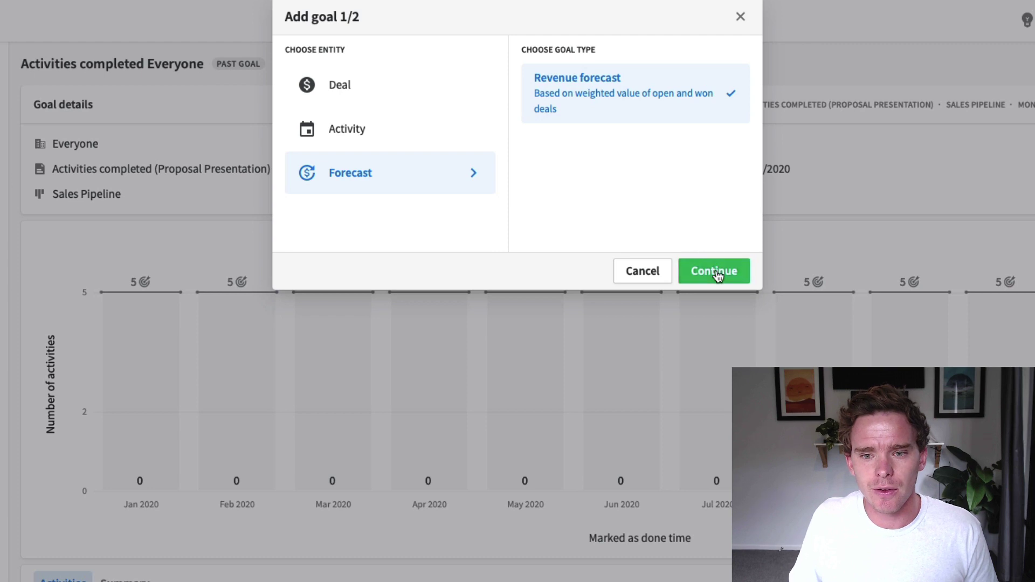
left_click(716, 272)
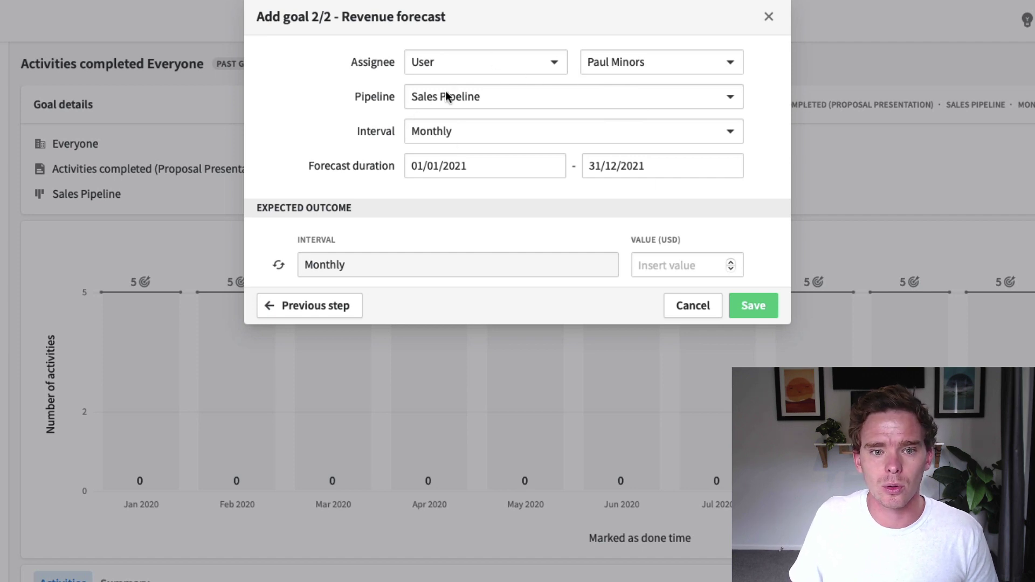
left_click(695, 263)
type("5000")
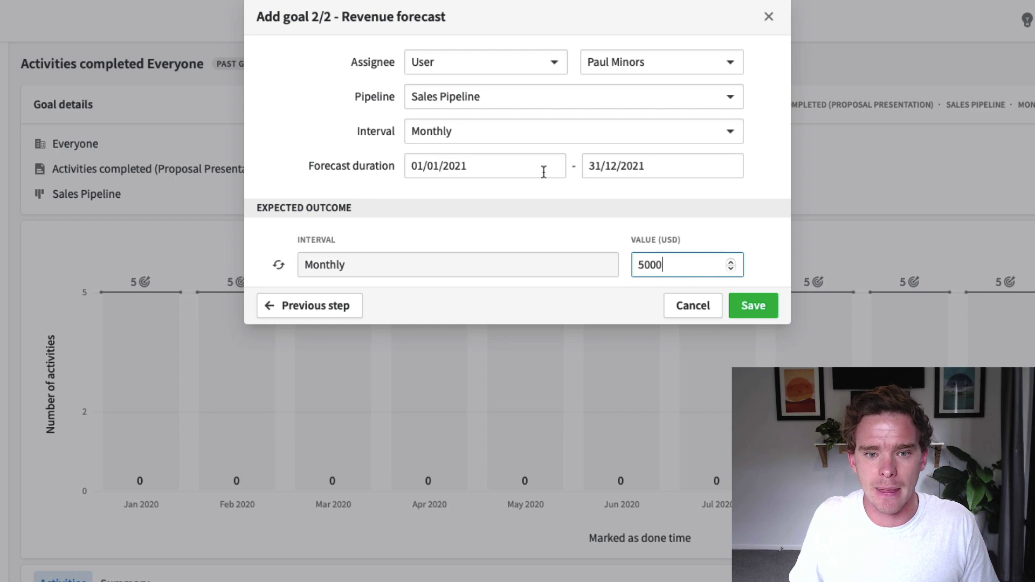
key("Return")
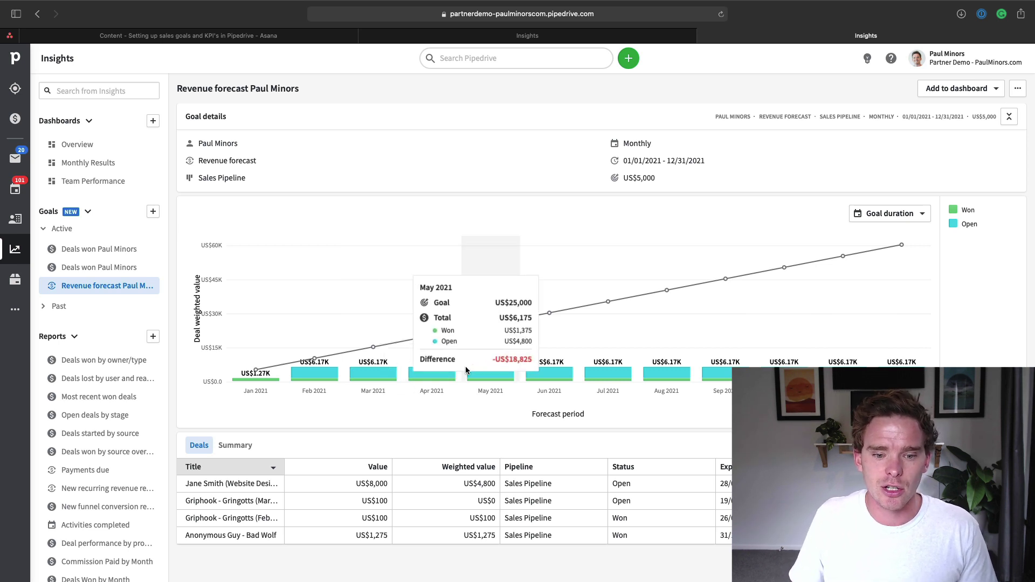
mouse_move(545, 372)
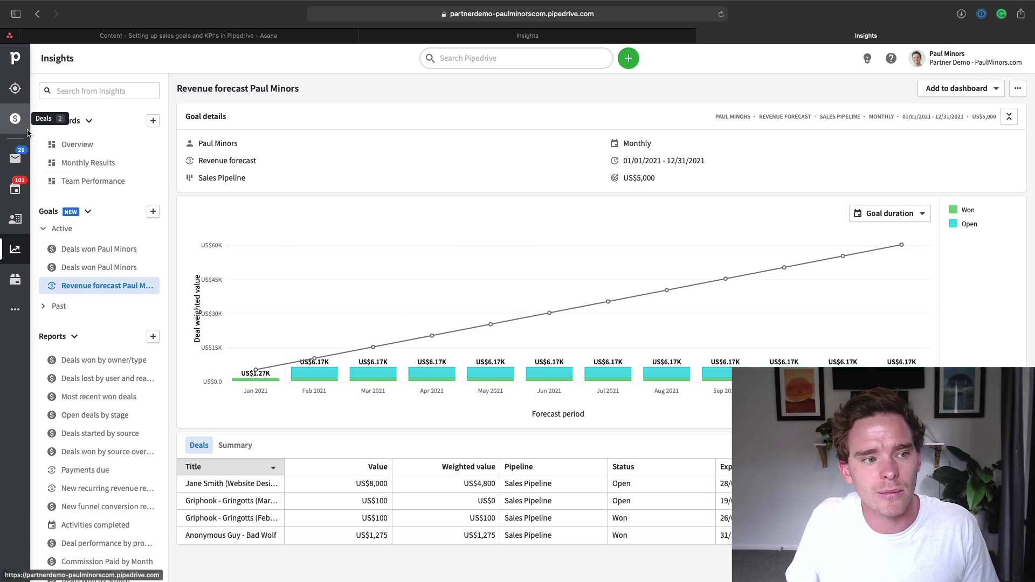
left_click(15, 118)
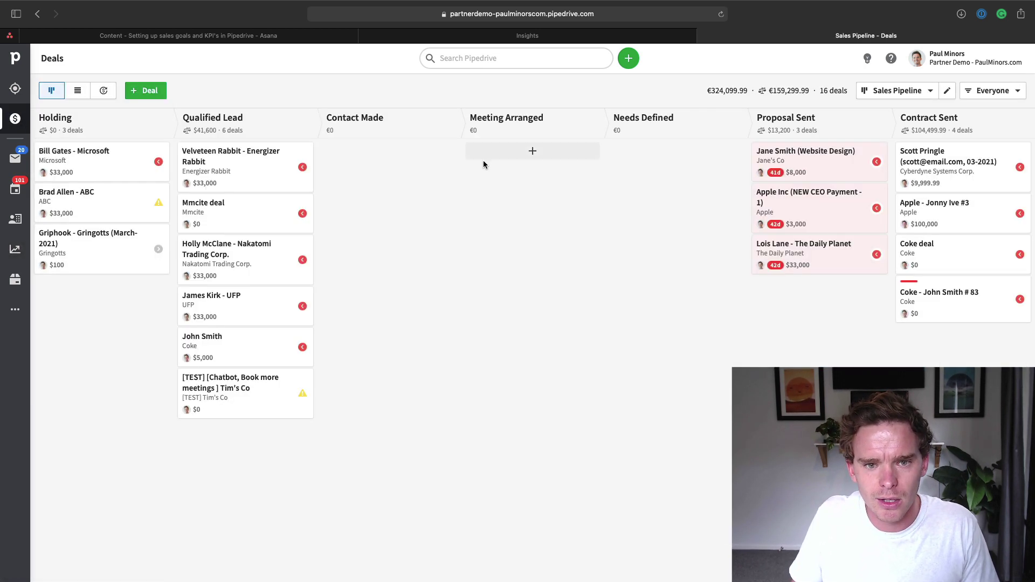
Step: Add the Pipedrive Consulting product priced at 10000 to the Coke deal
left_click(947, 310)
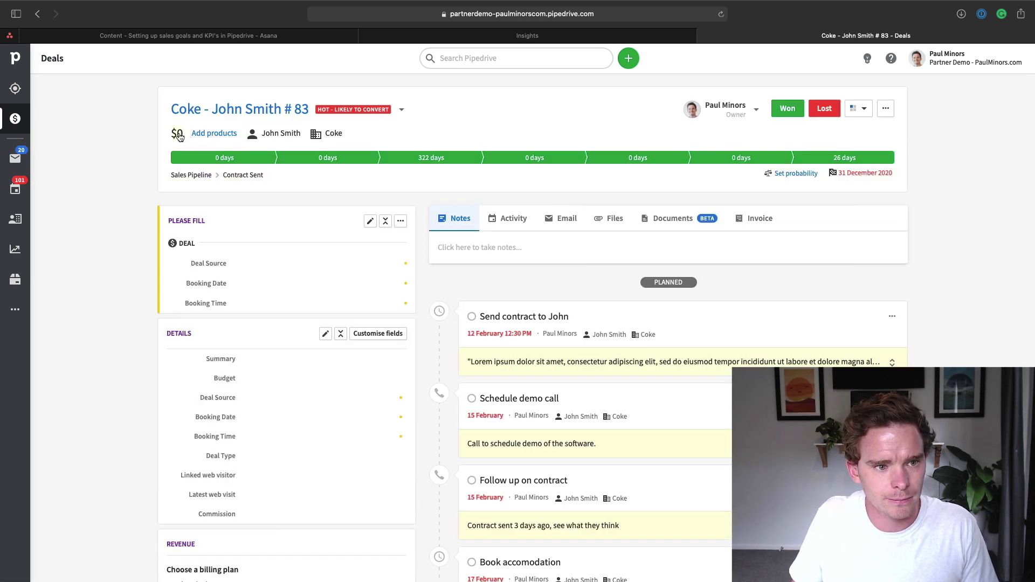
left_click(214, 134)
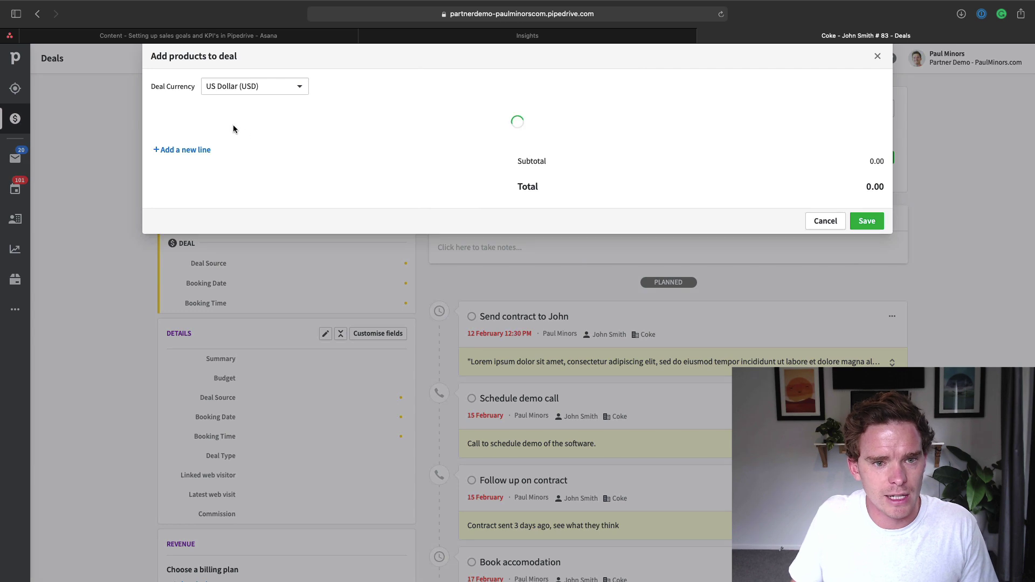
left_click(240, 133)
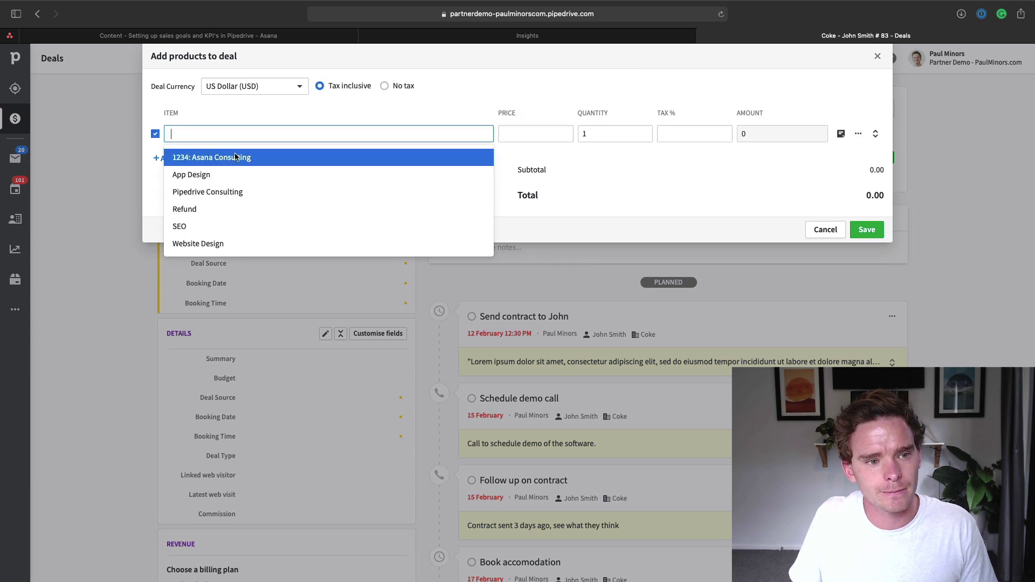
left_click(228, 191)
key("Tab")
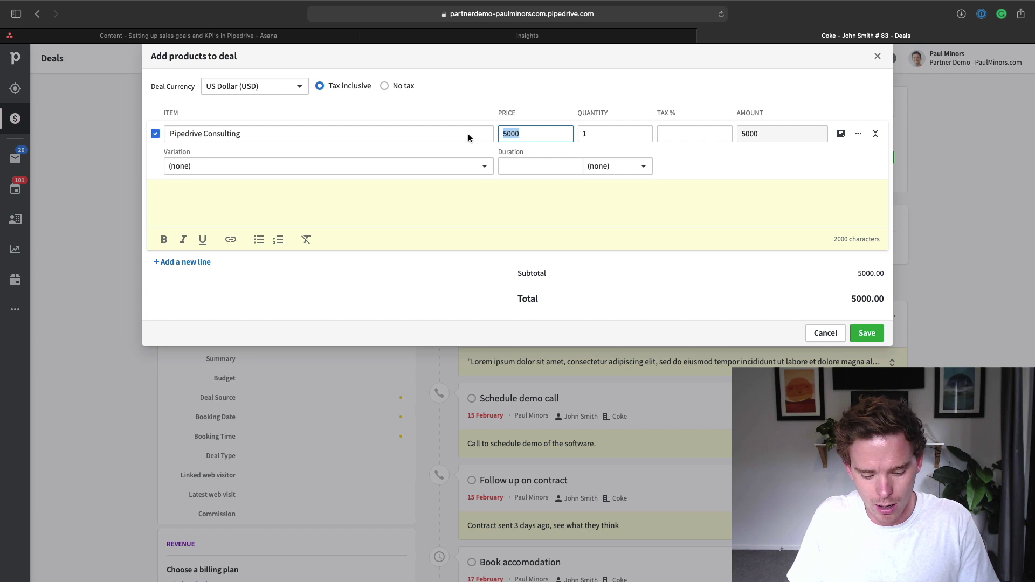
type("1000")
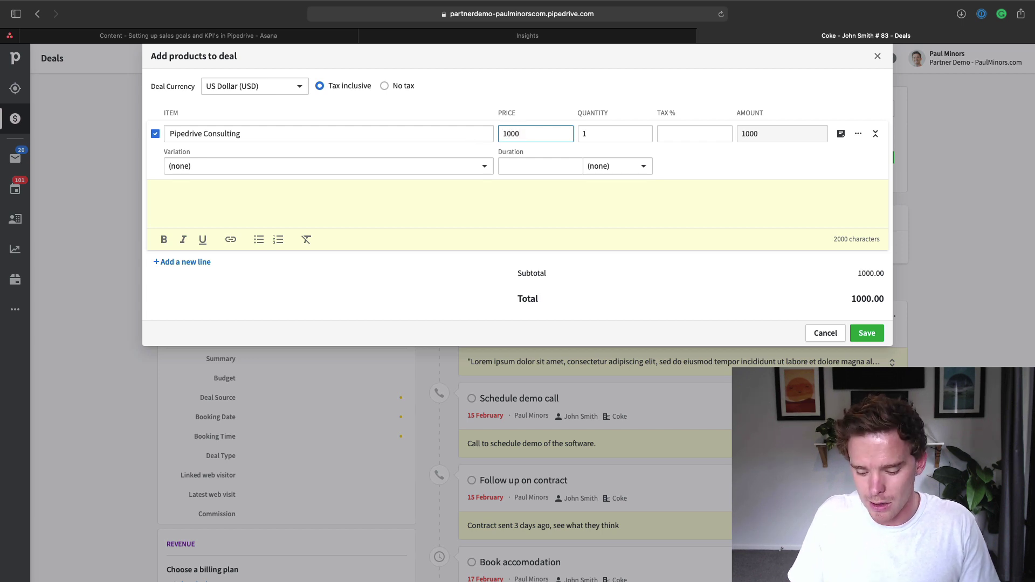
type("0")
left_click(874, 333)
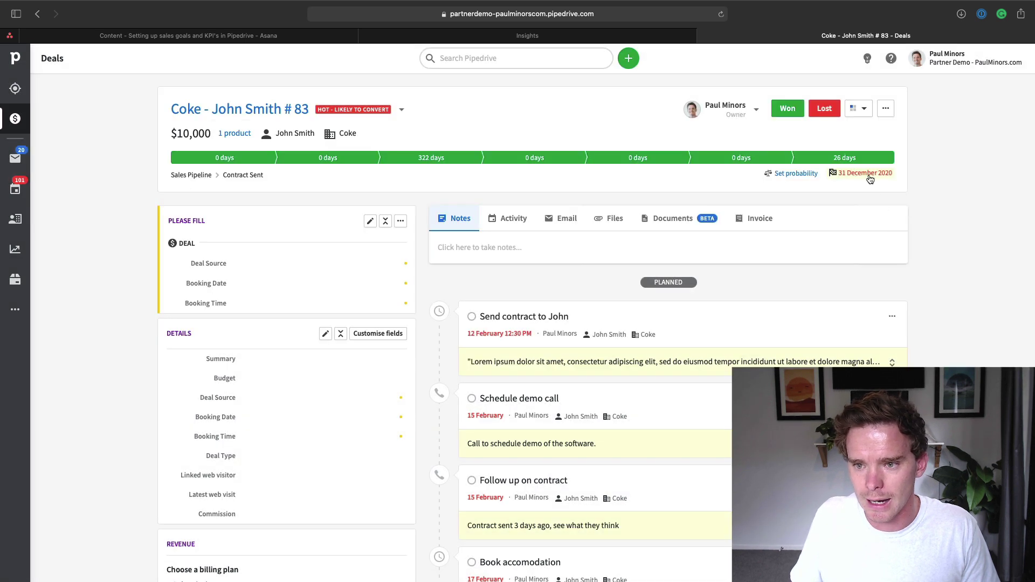
Step: Change the Coke deal's expected close date to 31 May 2021 and save it
left_click(869, 173)
left_click(868, 198)
left_click(885, 222)
left_click(886, 221)
left_click(887, 222)
left_click(886, 221)
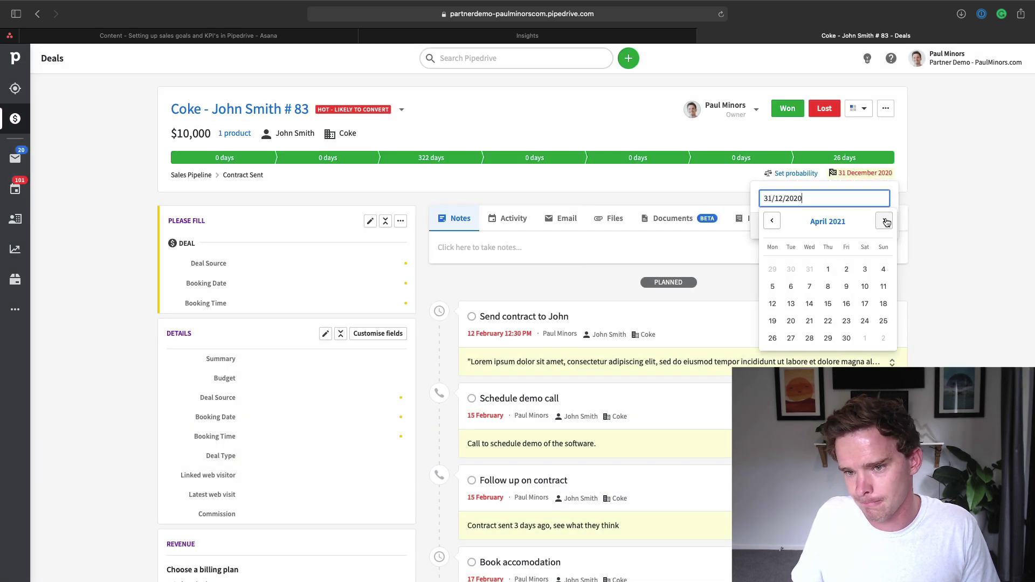
left_click(887, 221)
left_click(773, 356)
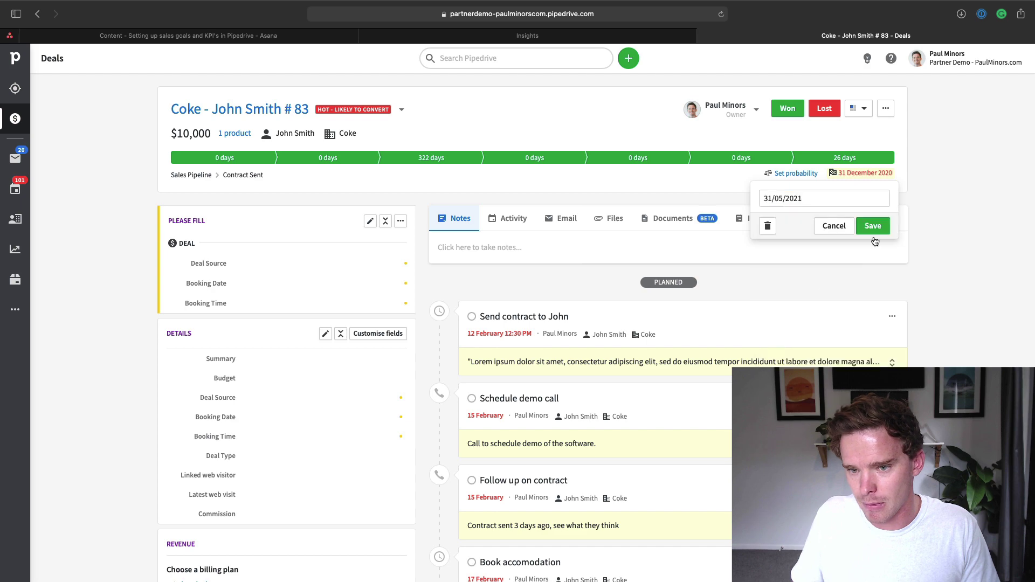
left_click(882, 229)
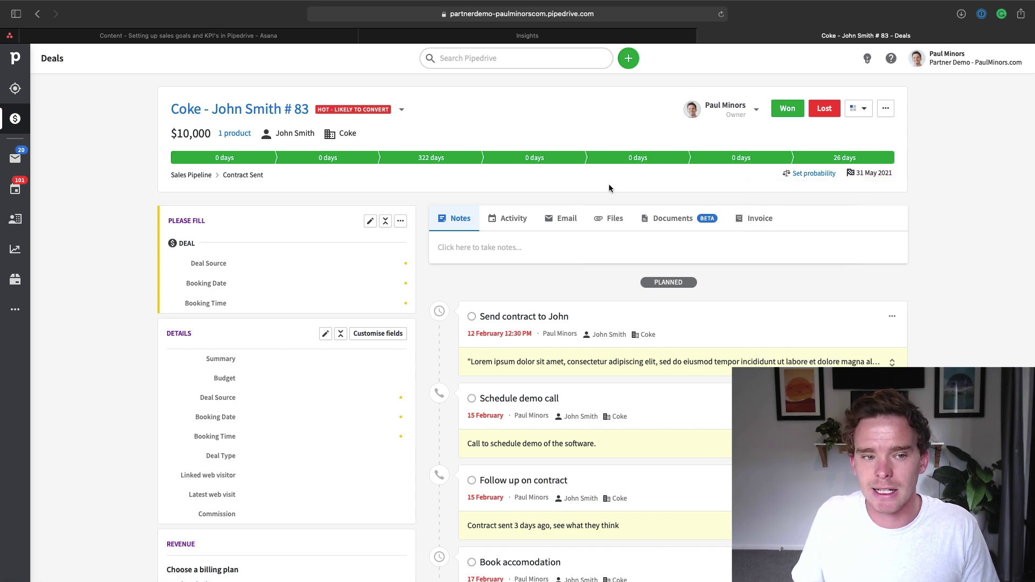
left_click(10, 256)
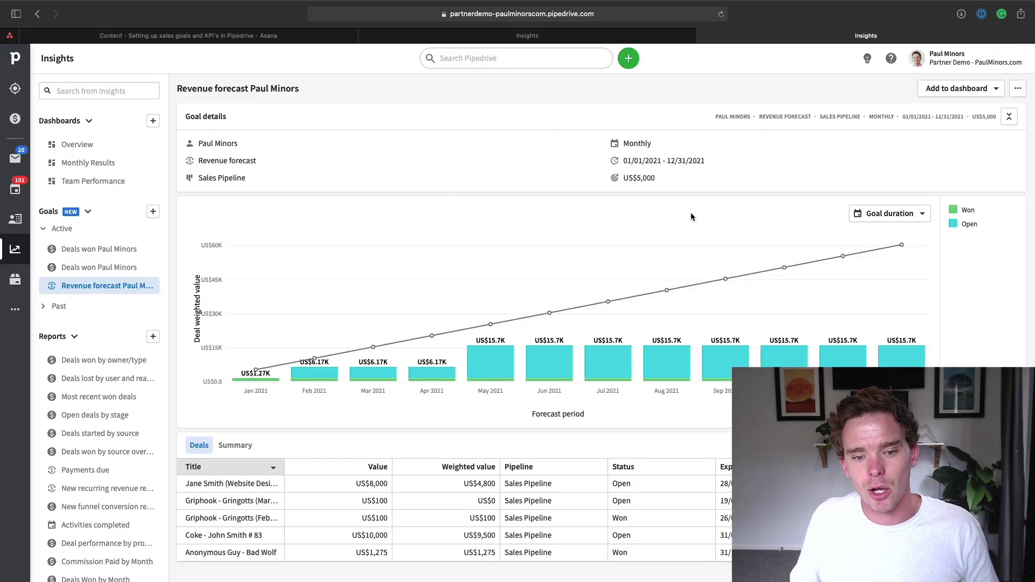
Step: Check the Revenue forecast's May 2021 bar, now totalling US$15,675 with the Coke deal at US$9,500
mouse_move(509, 361)
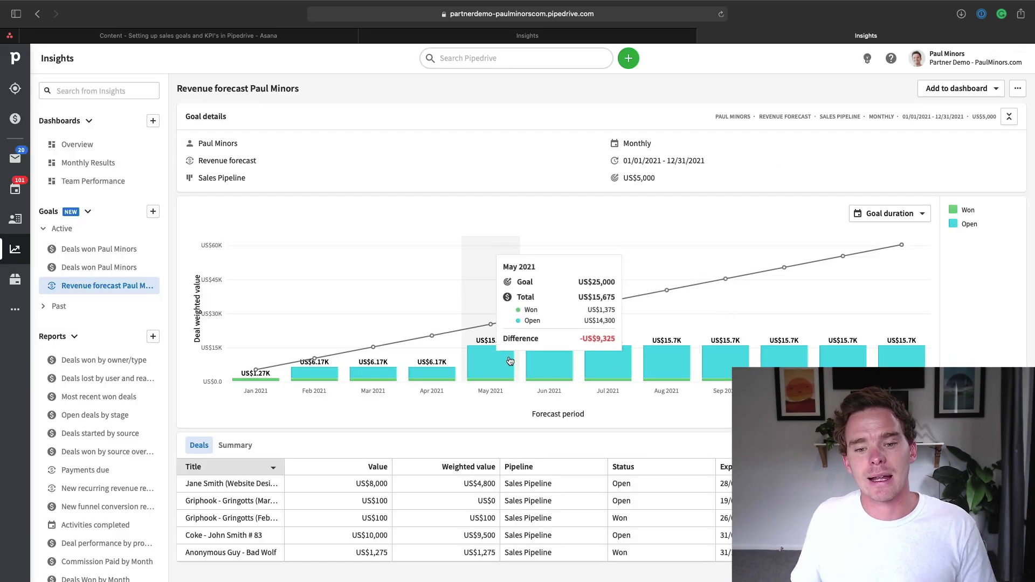